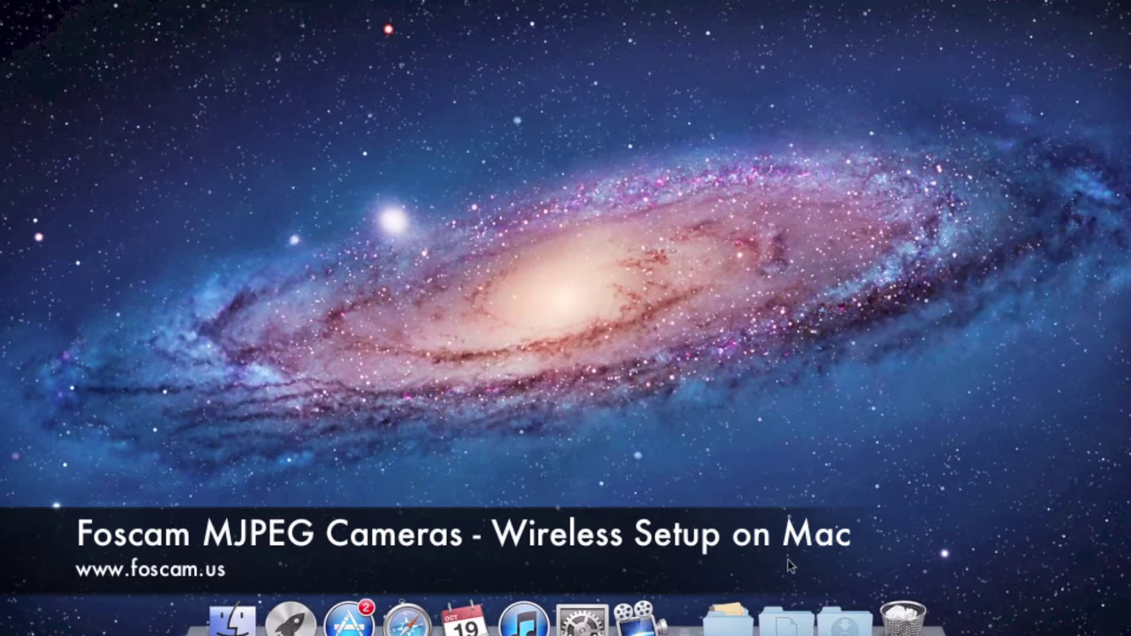
click(843, 624)
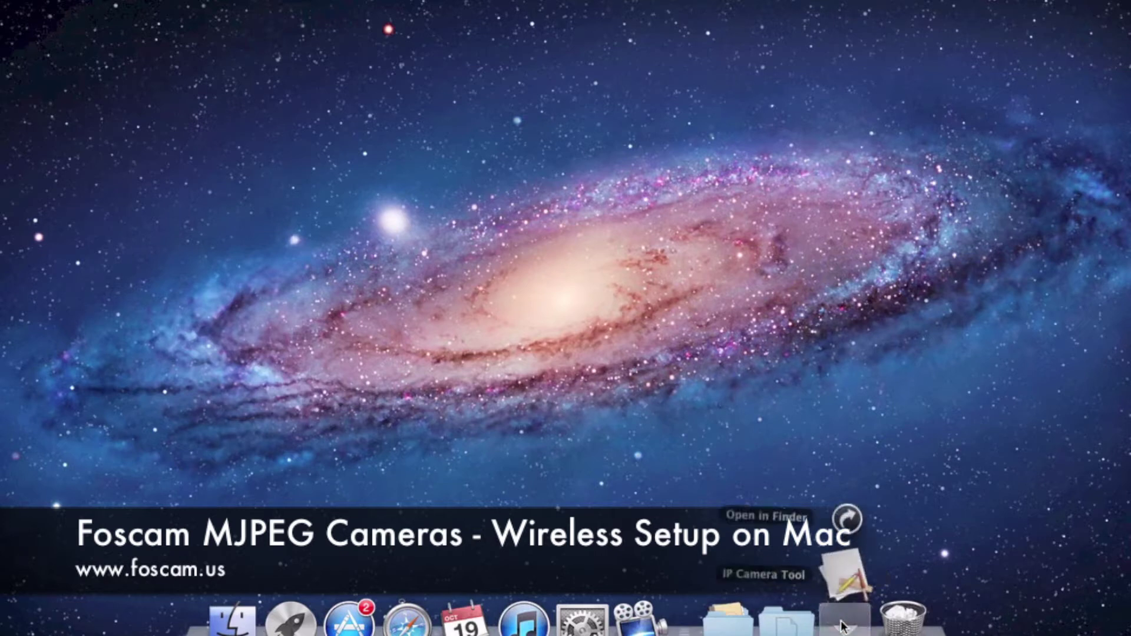
click(845, 585)
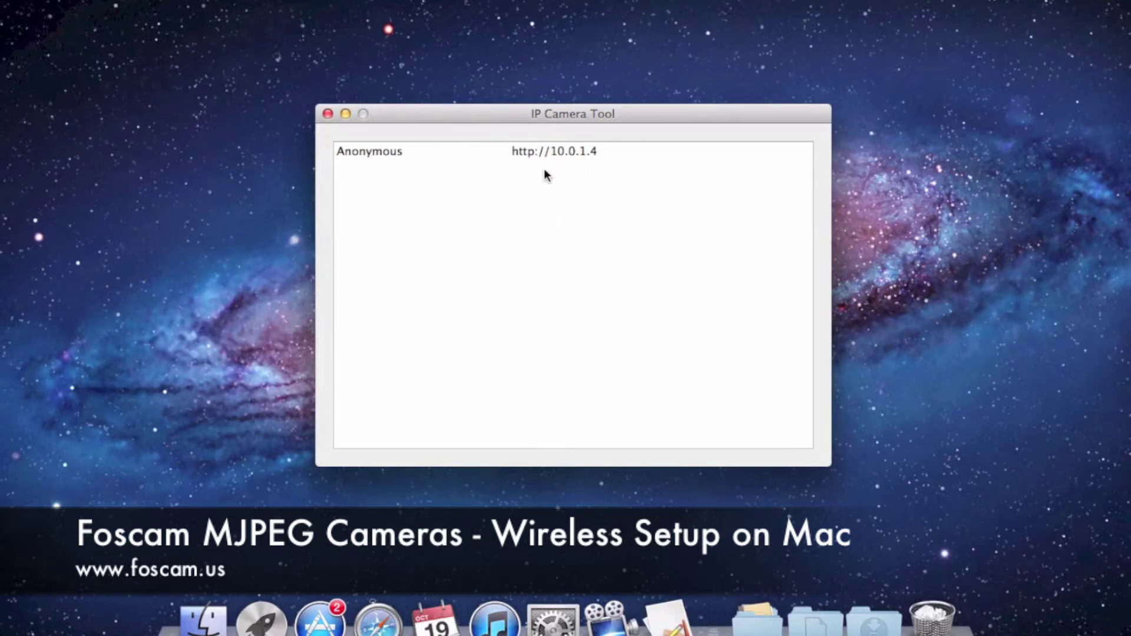
click(451, 154)
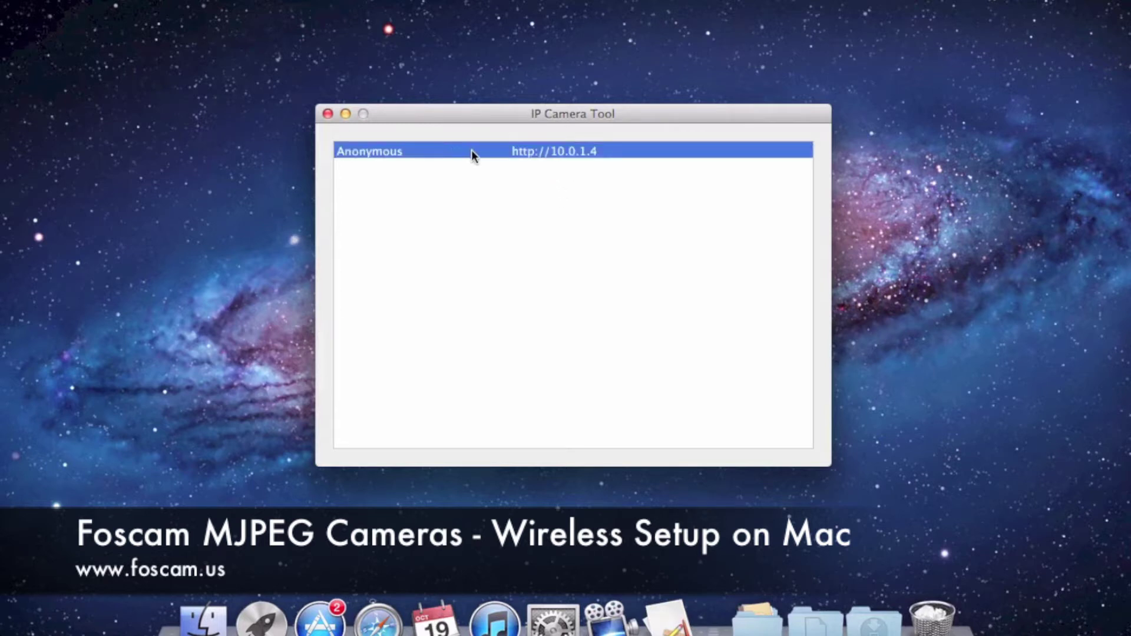
Open the camera's web page in Safari and log in with the admin account using Server Push Mode
double_click(471, 151)
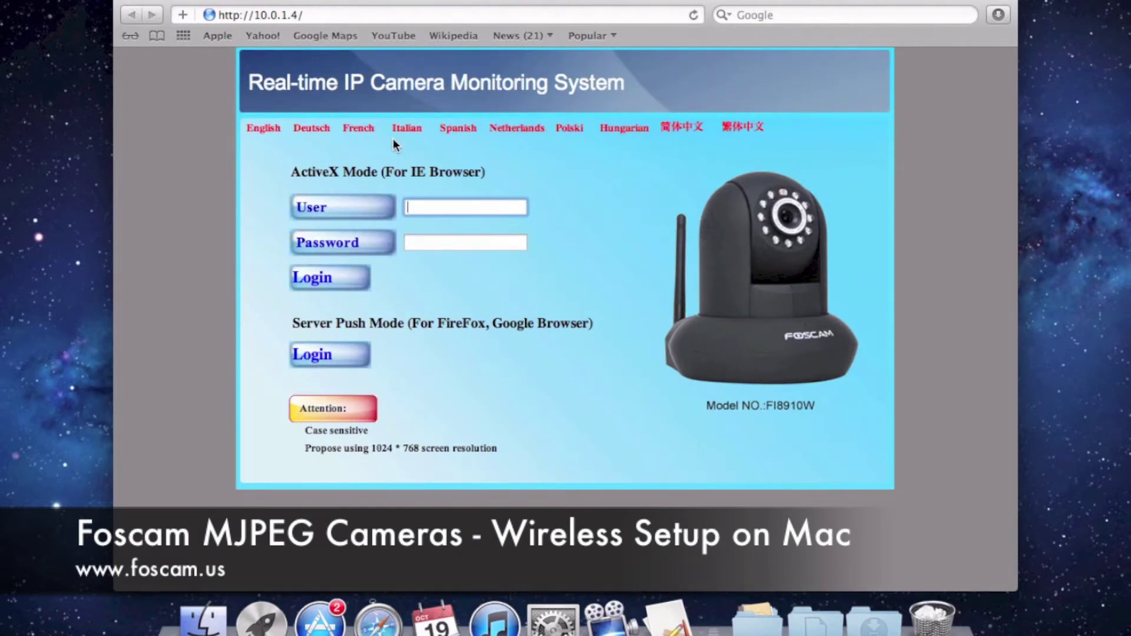
click(315, 355)
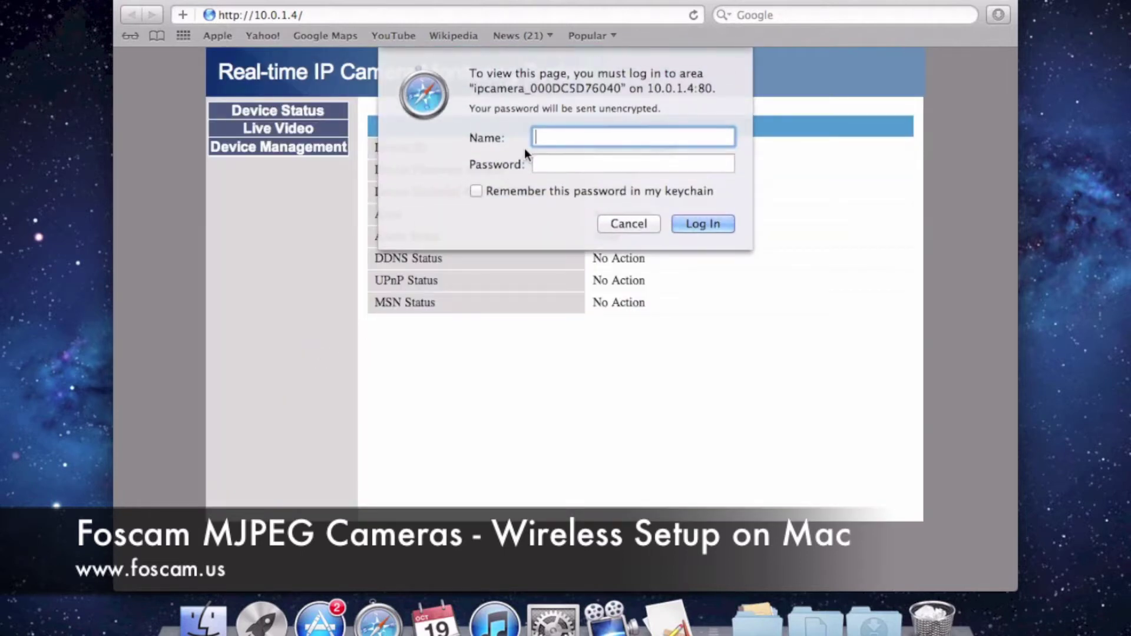
text(admin)
click(695, 224)
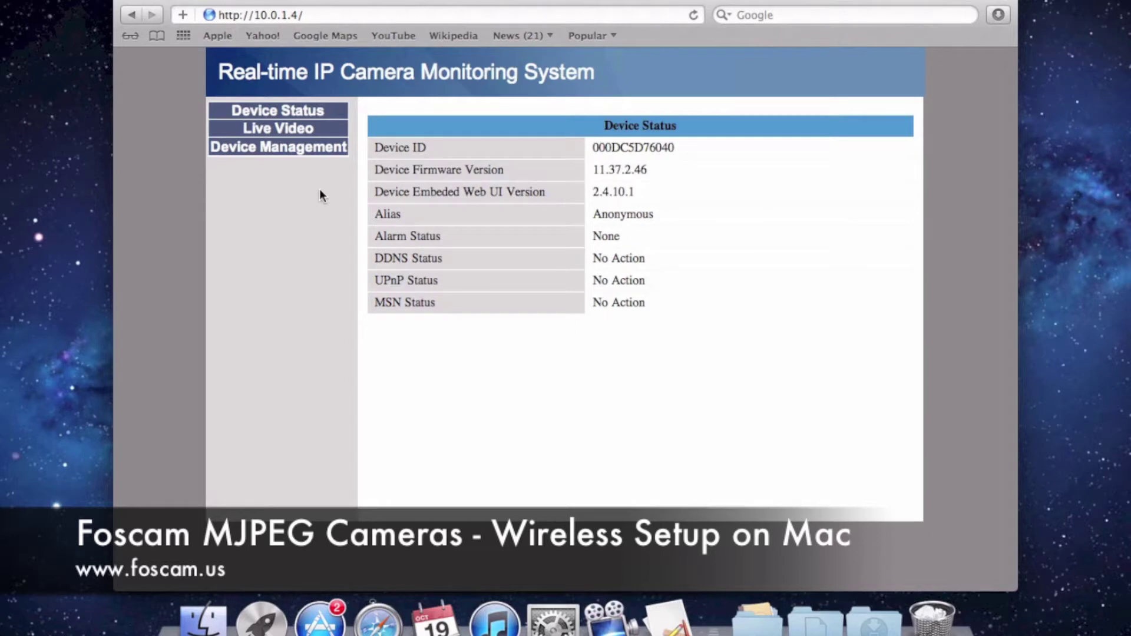
Go to Device Management > Wireless LAN Settings in the camera interface
click(281, 149)
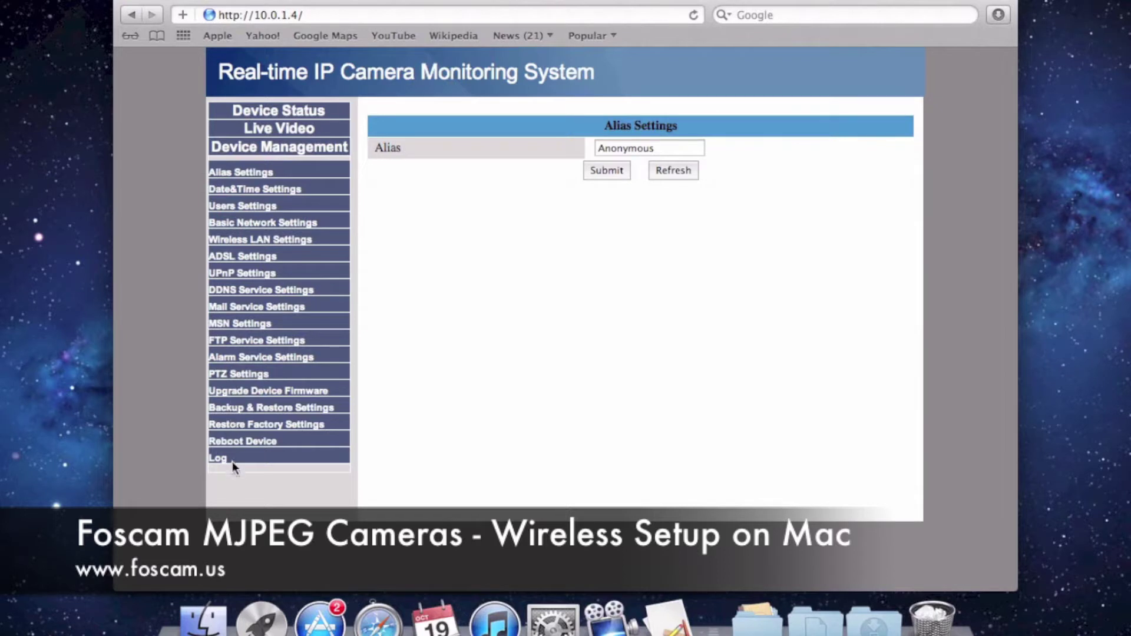
click(262, 240)
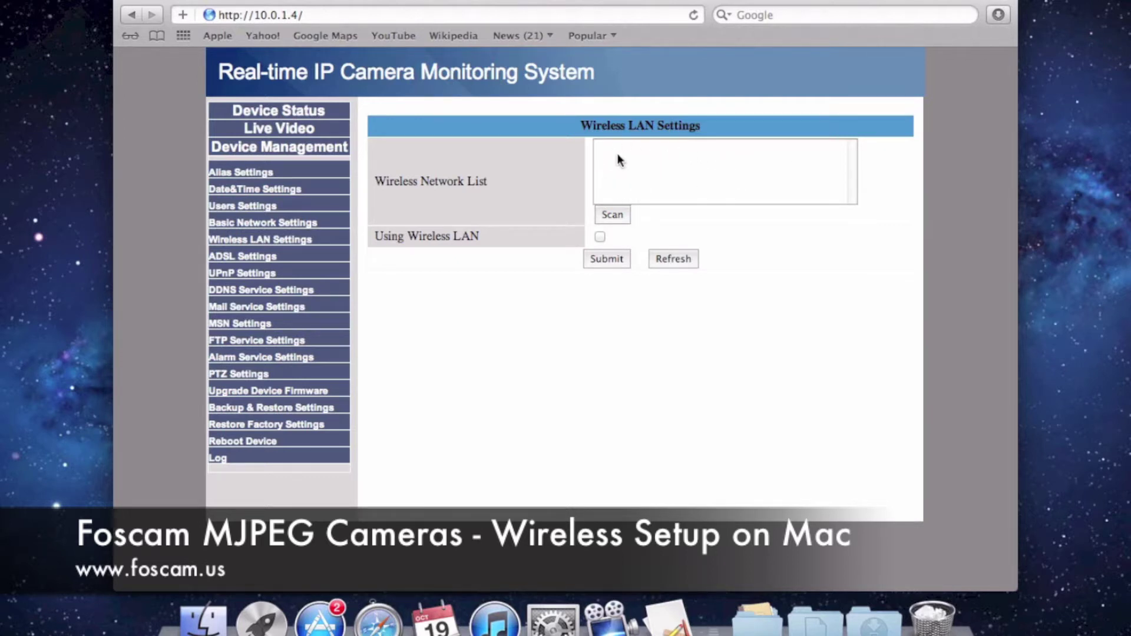
Enable Using Wireless LAN and scan until nearby networks, including Foscam's Wi-Fi Network, appear
click(599, 237)
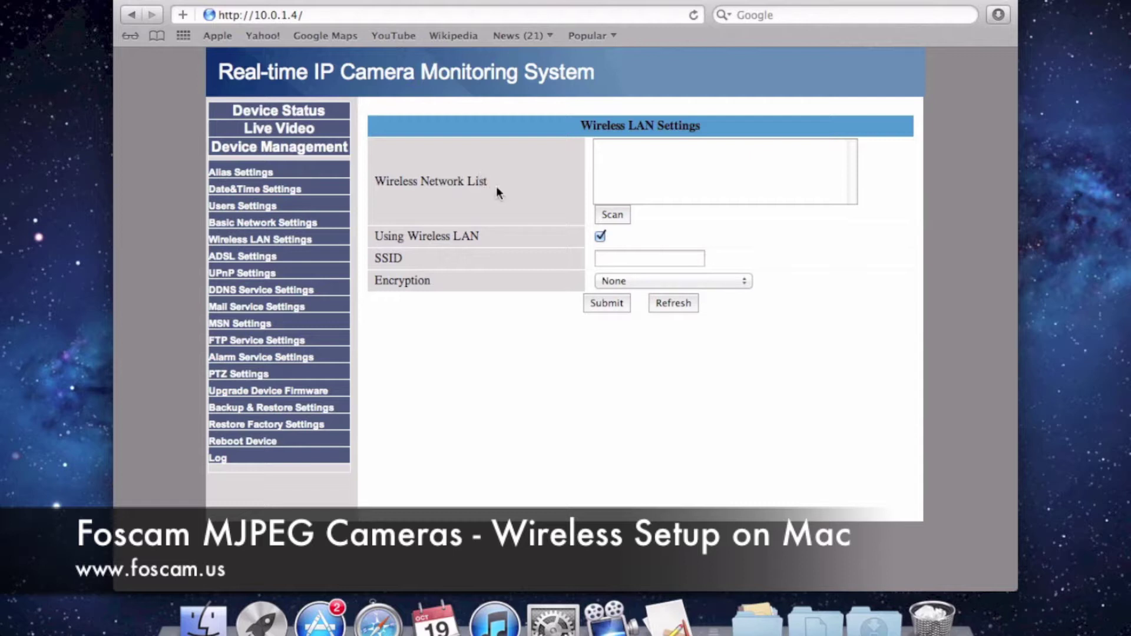
click(615, 215)
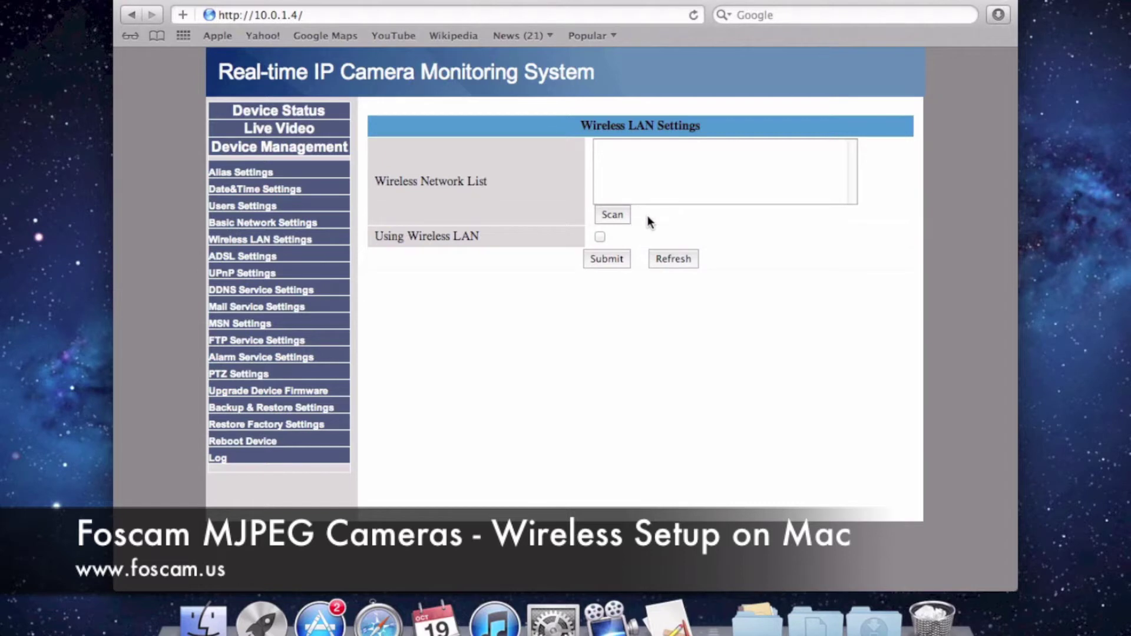
click(617, 216)
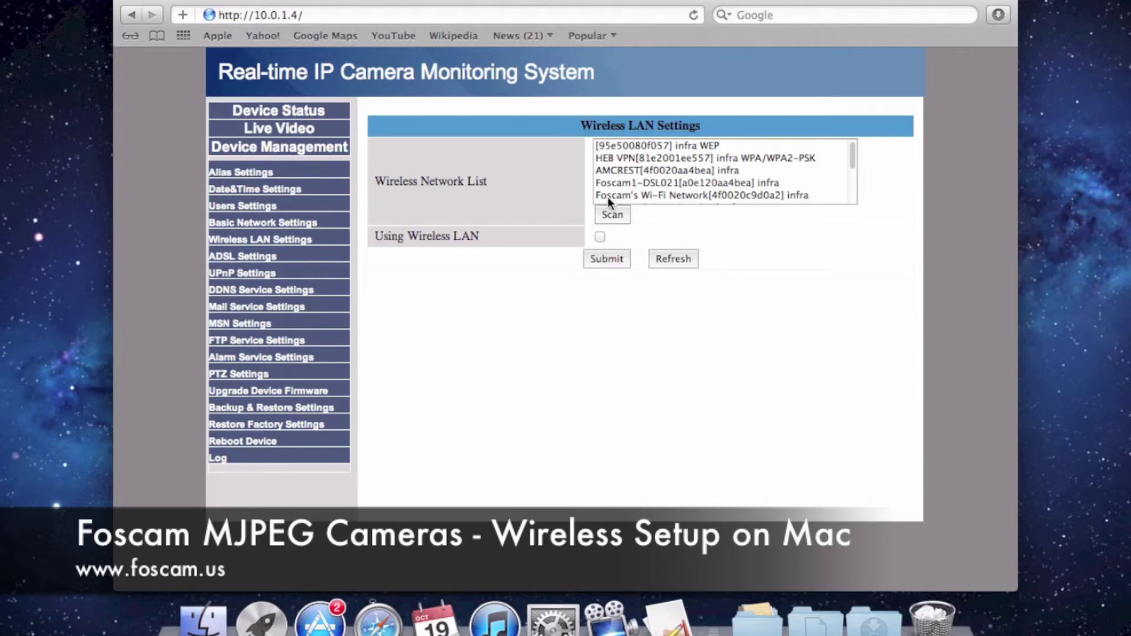
Select Foscam's Wi-Fi Network from the list and review the filled-in SSID before the Share Key
click(729, 196)
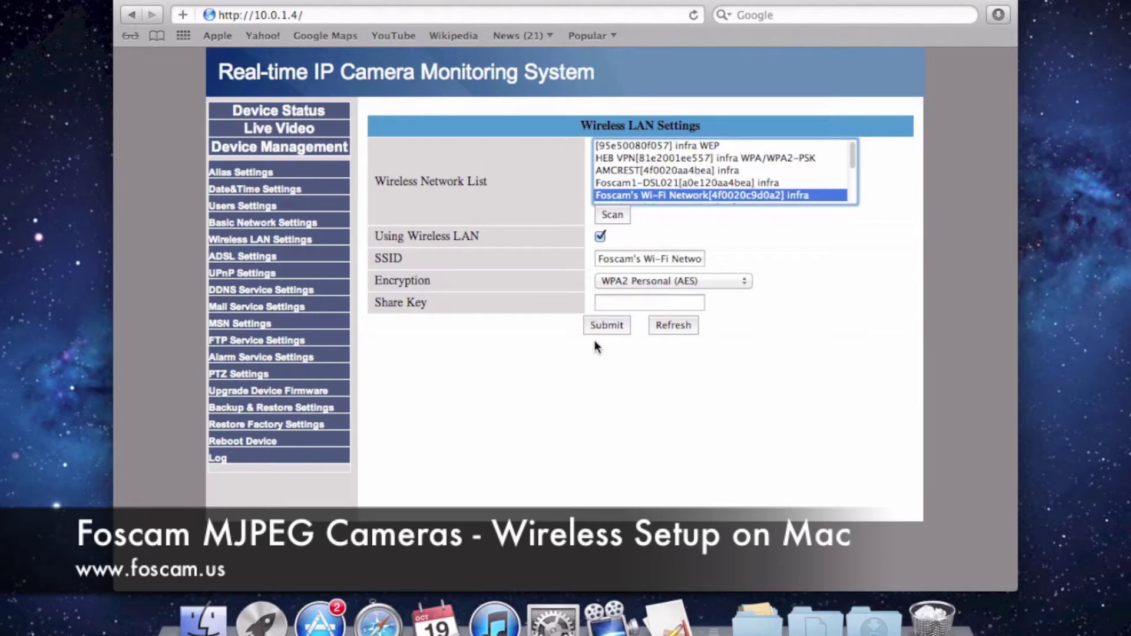
click(625, 303)
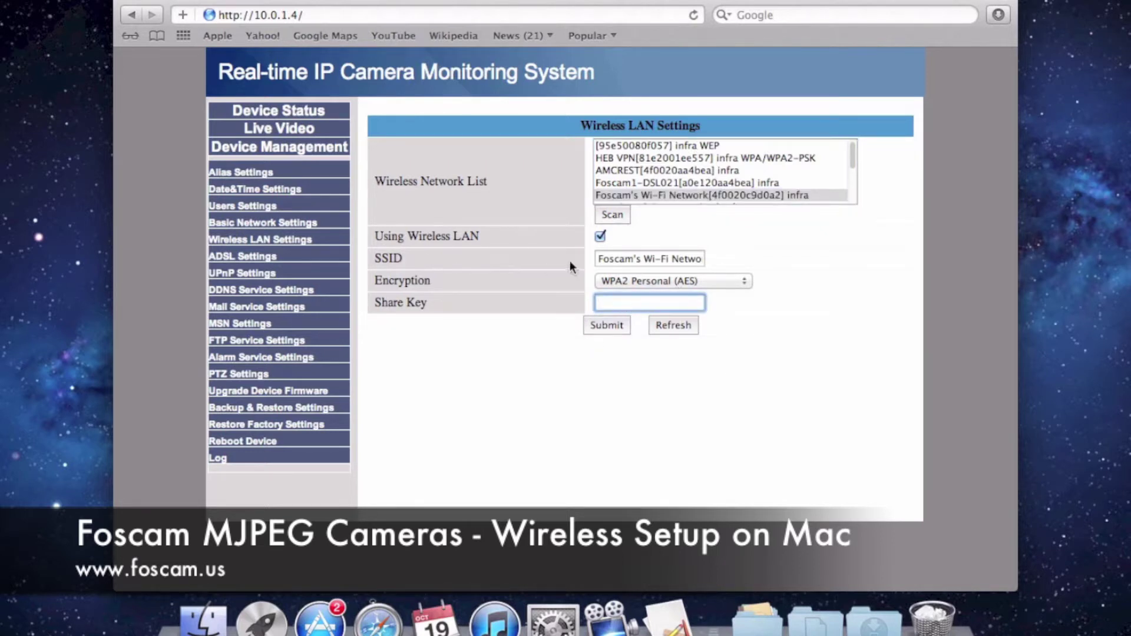
click(620, 263)
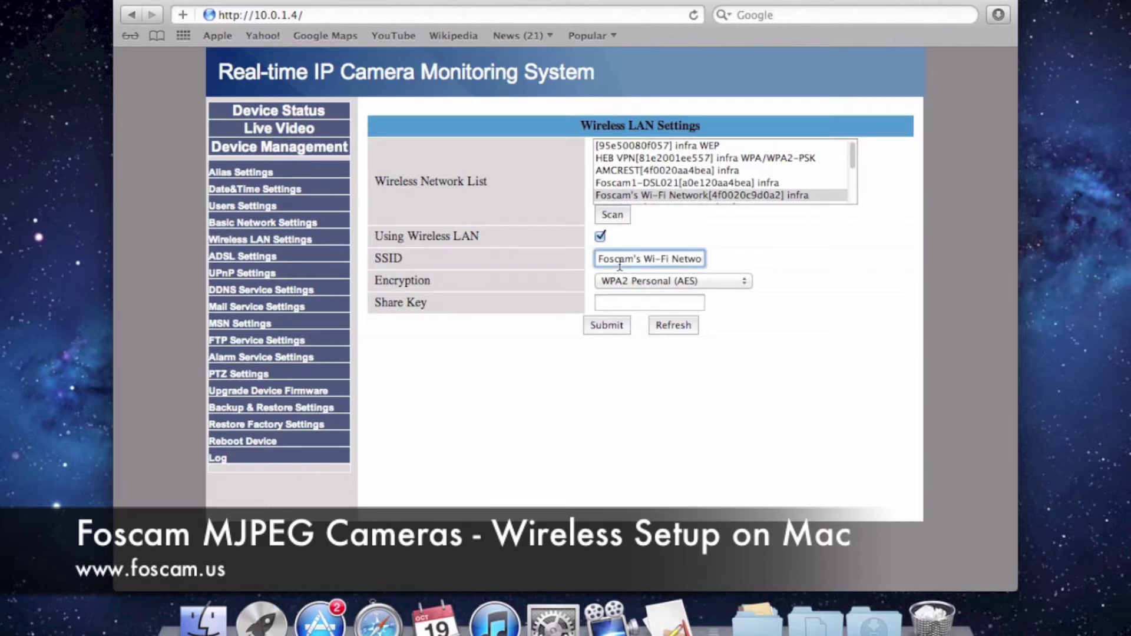
mouse_move(600, 259)
mouse_down()
mouse_move(707, 259)
mouse_move(589, 258)
mouse_up()
key(Right)
key(Right)
key(Right)
click(632, 304)
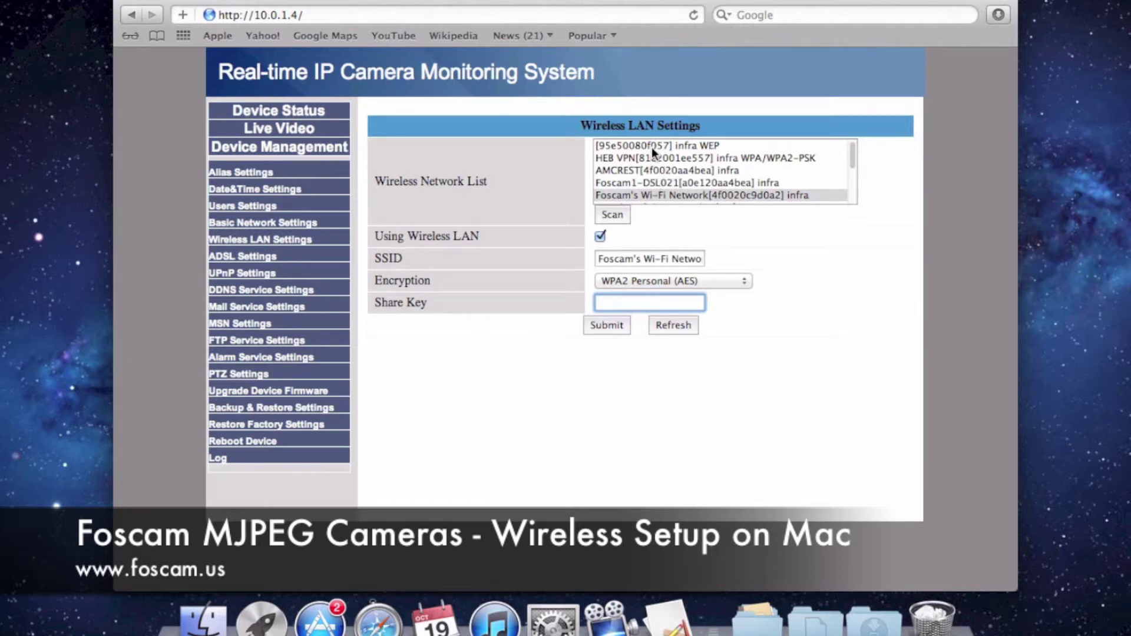
Recheck the SSID text, return to Share Key, and drag the Safari window left
mouse_move(598, 258)
mouse_down()
mouse_move(705, 259)
mouse_move(589, 259)
mouse_up()
click(613, 258)
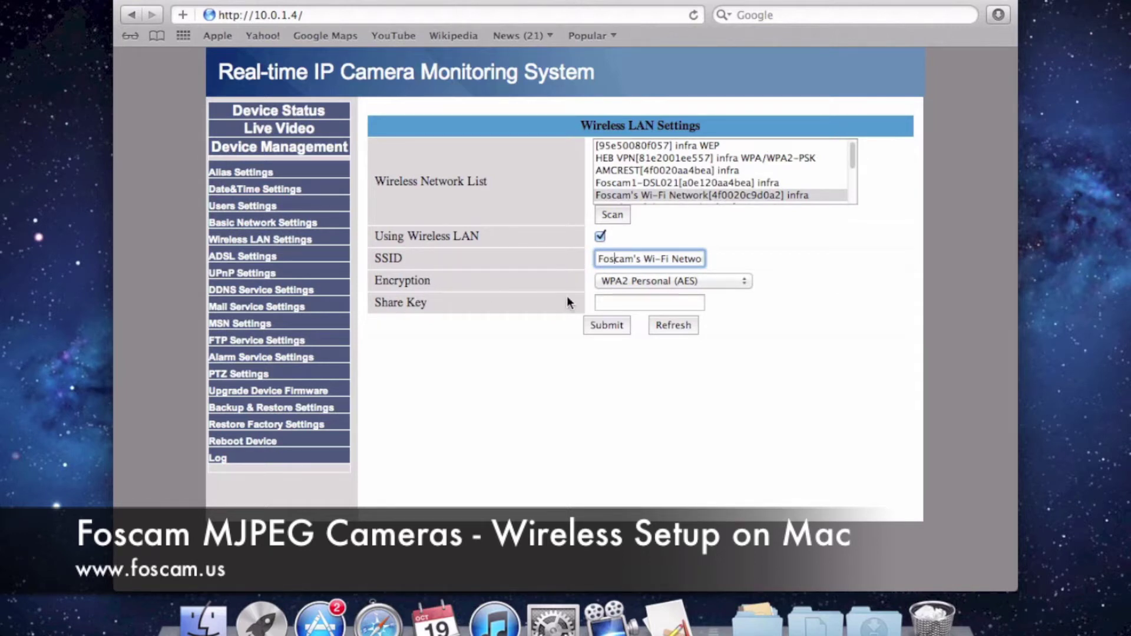
click(635, 302)
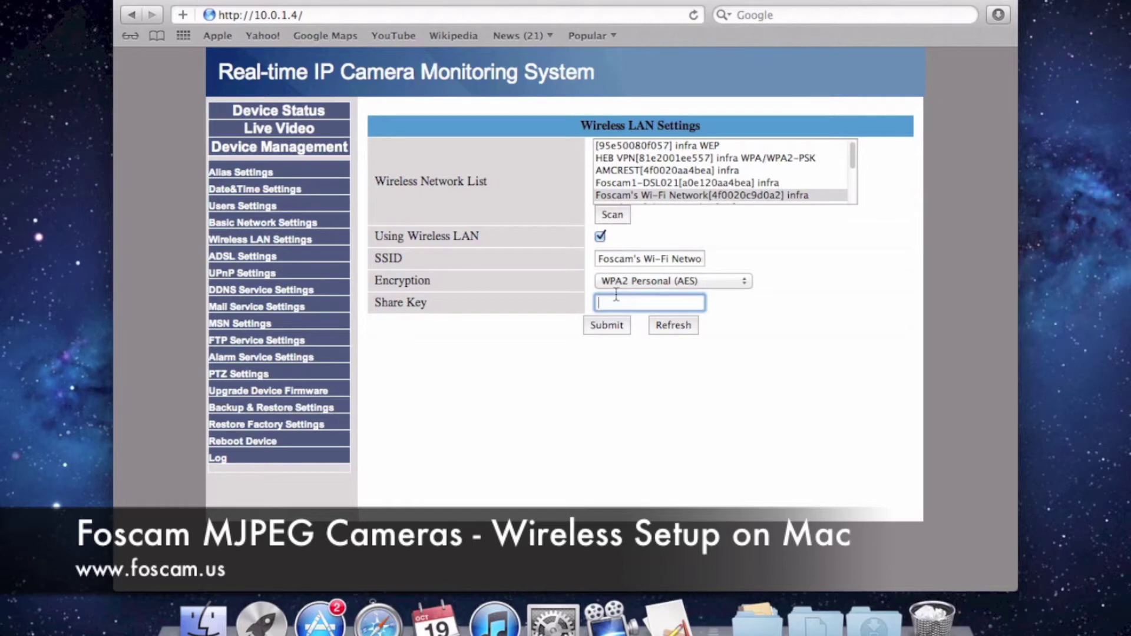
drag(578, 2, 468, 5)
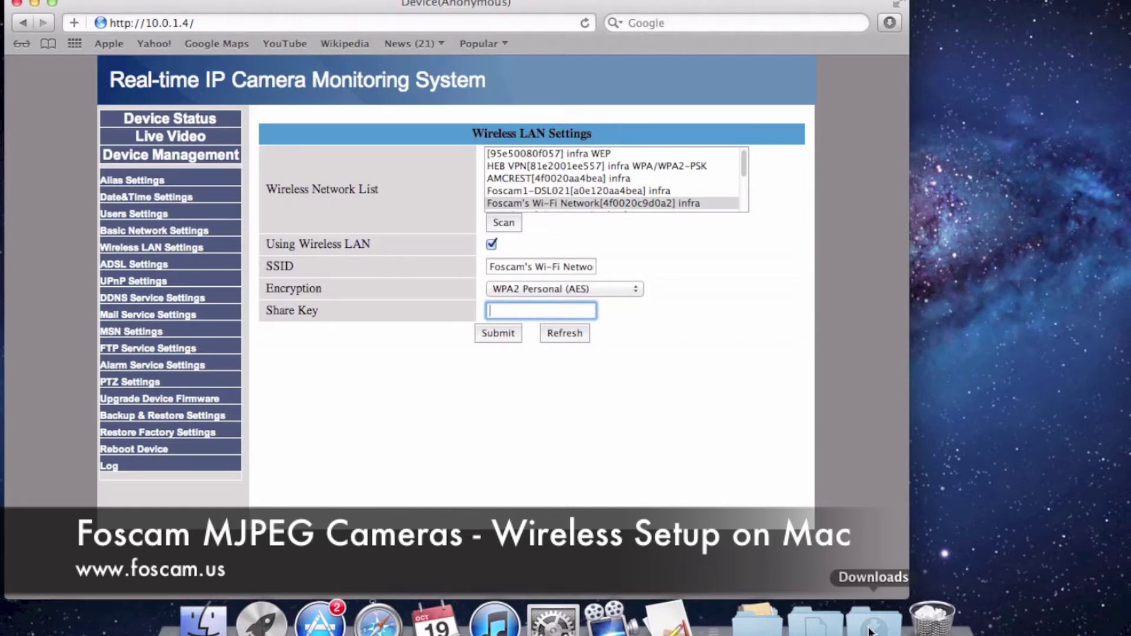
Launch AirPort Utility from the Applications stack's Utilities folder
click(760, 624)
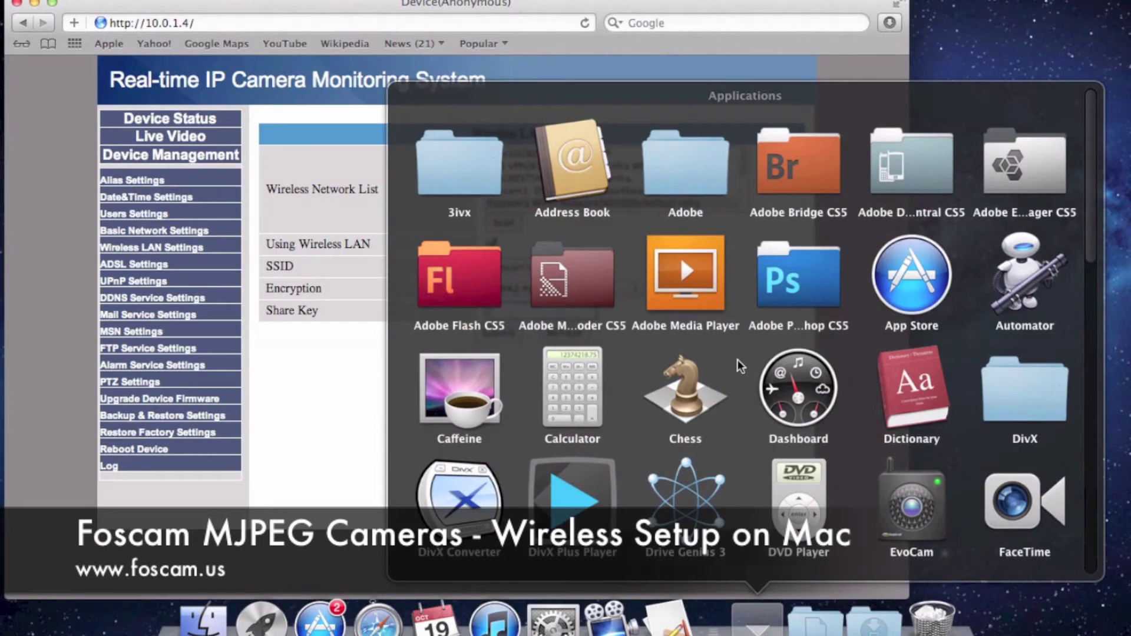
scroll(732, 350, down, 10)
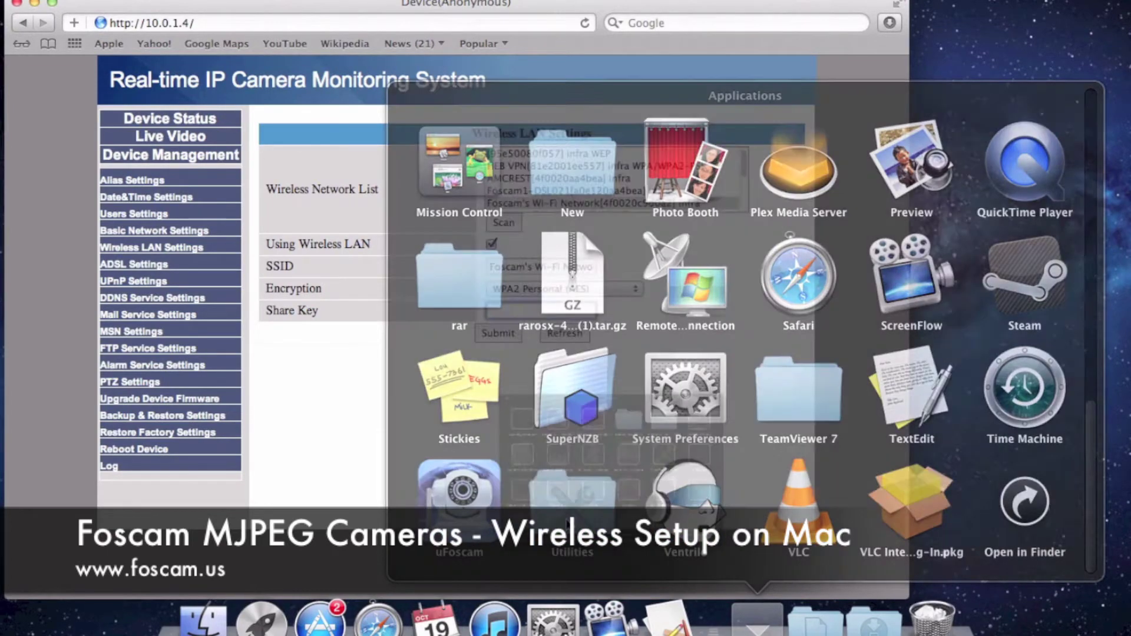
click(570, 506)
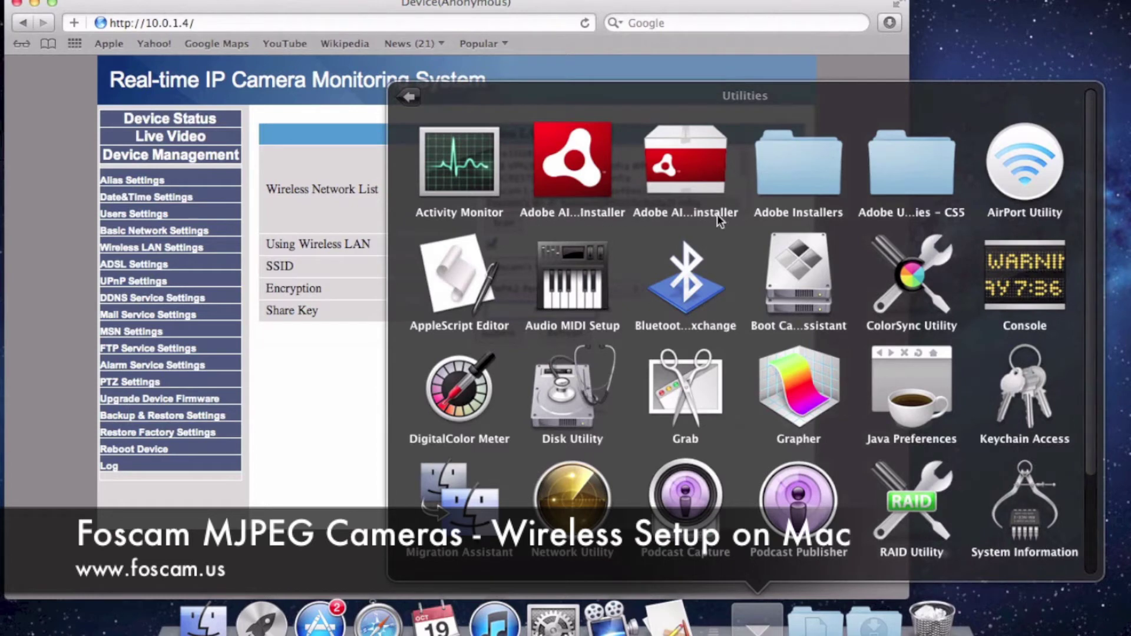
click(1029, 164)
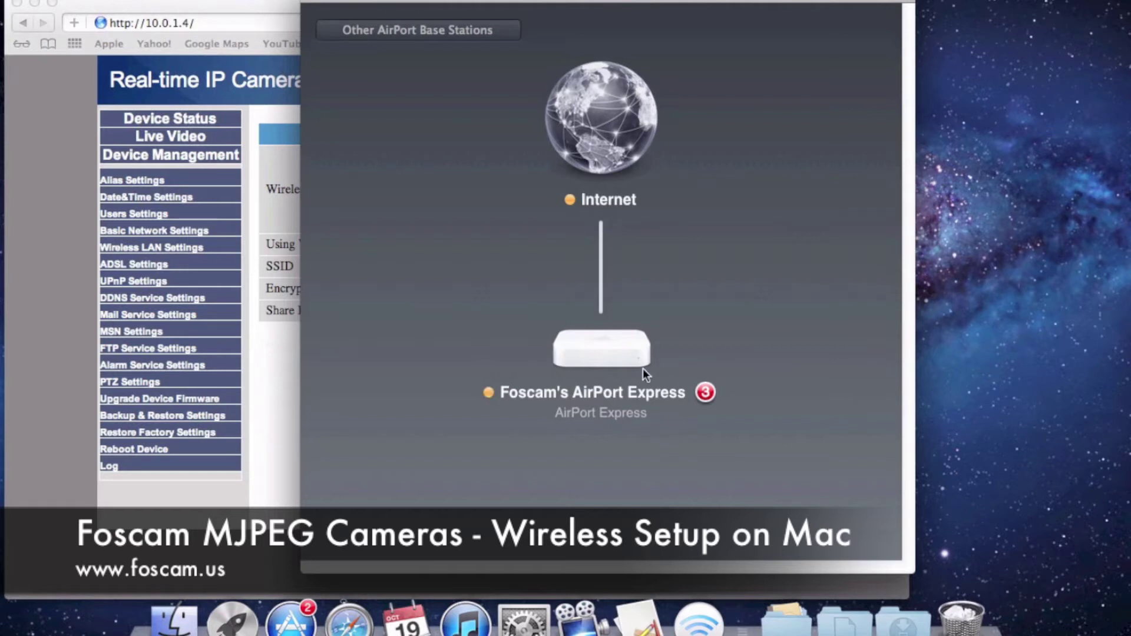
Select Foscam's AirPort Express and choose Edit to open its settings
click(607, 360)
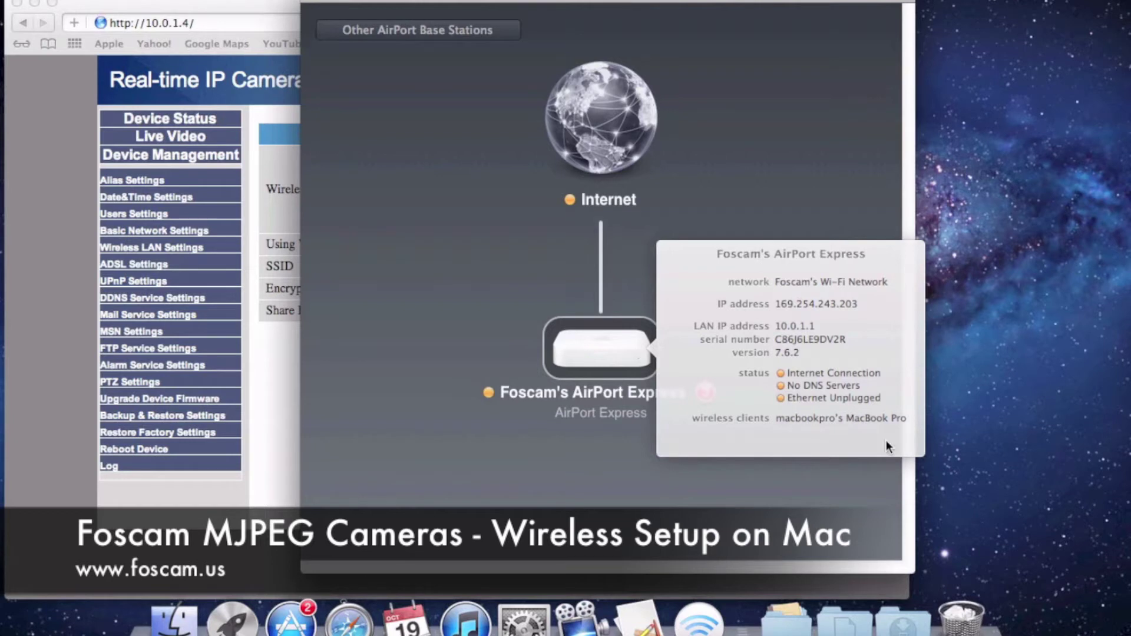
click(886, 442)
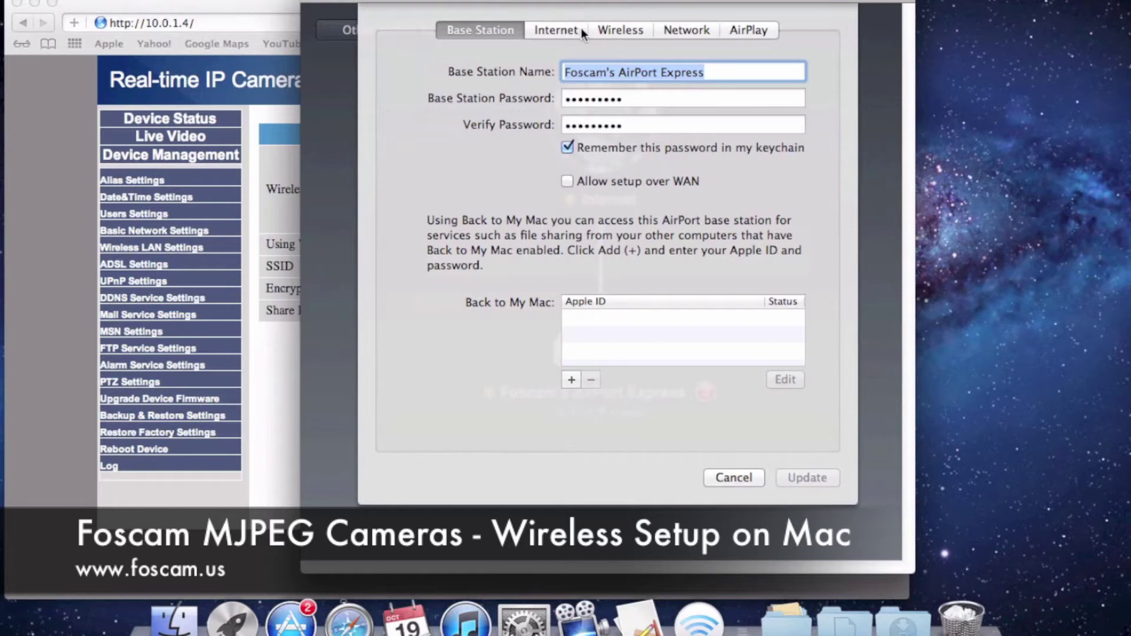
Show the base station's Wireless tab and arrange it beside the camera's Wireless LAN Settings page
click(623, 30)
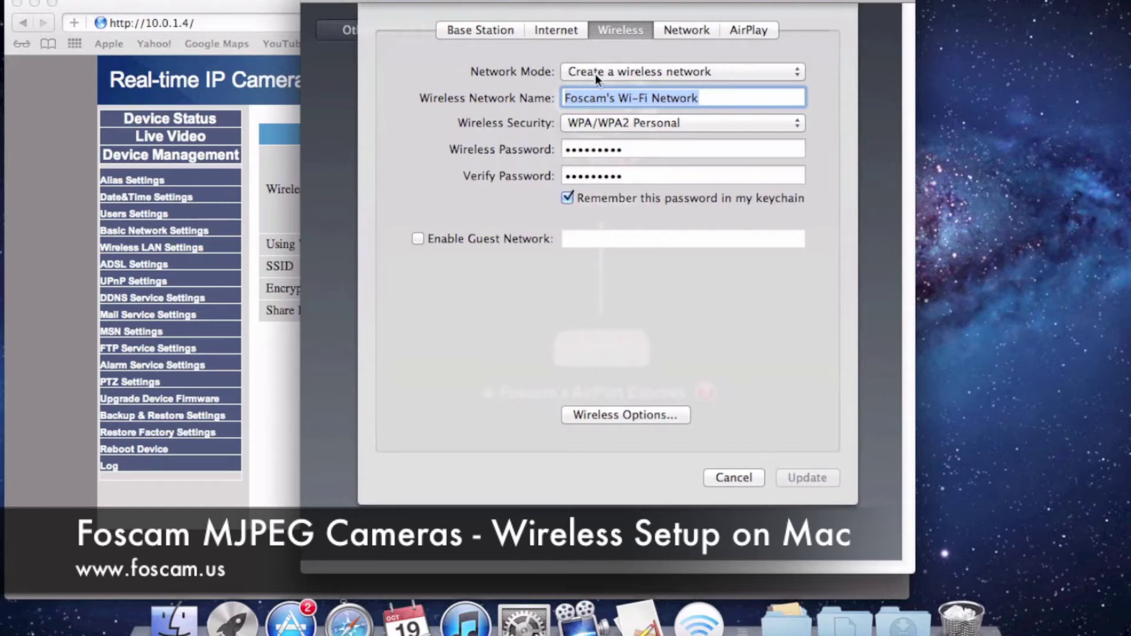
drag(581, 2, 774, 29)
drag(437, 8, 295, 8)
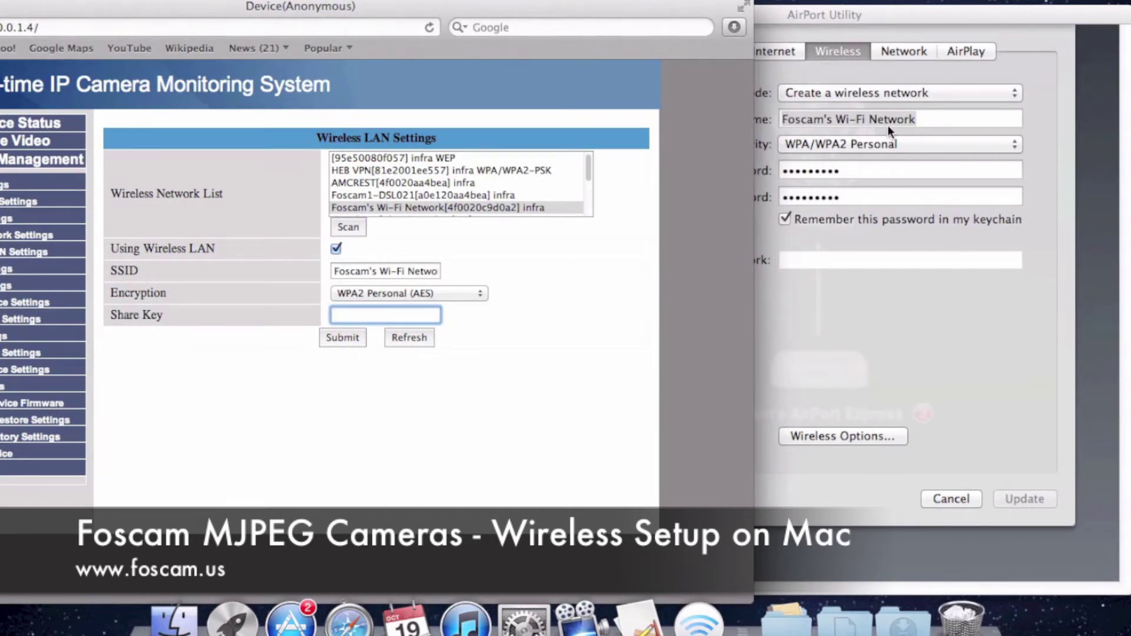
Verify the SSID and set camera encryption to WPA2 Personal (AES), matching the base station's security
click(371, 272)
drag(346, 273, 442, 274)
click(429, 276)
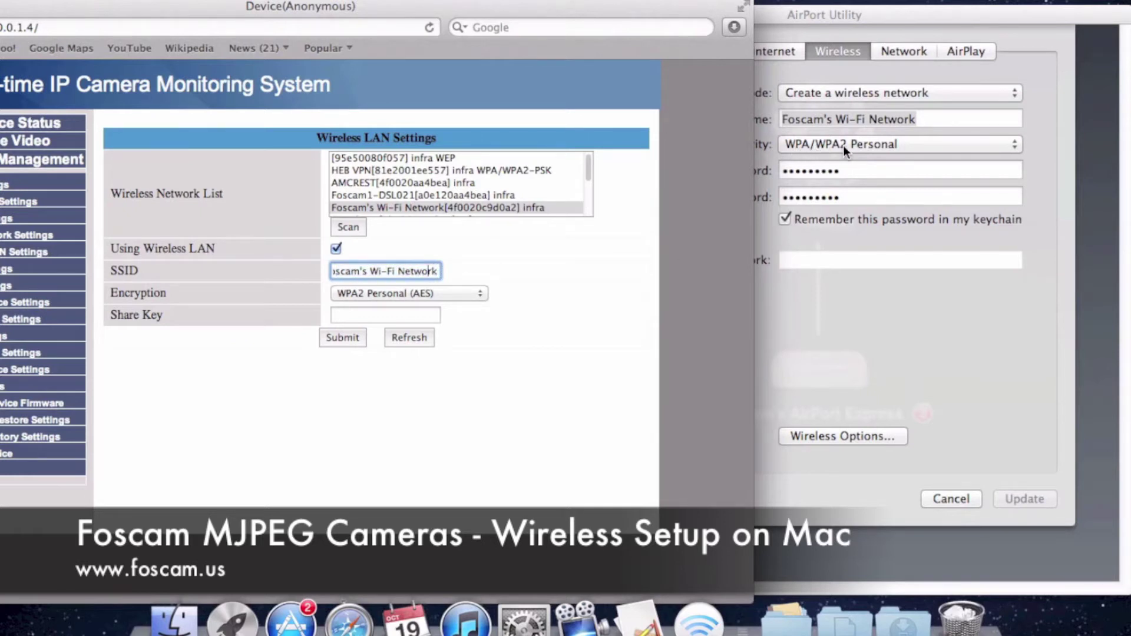
click(377, 294)
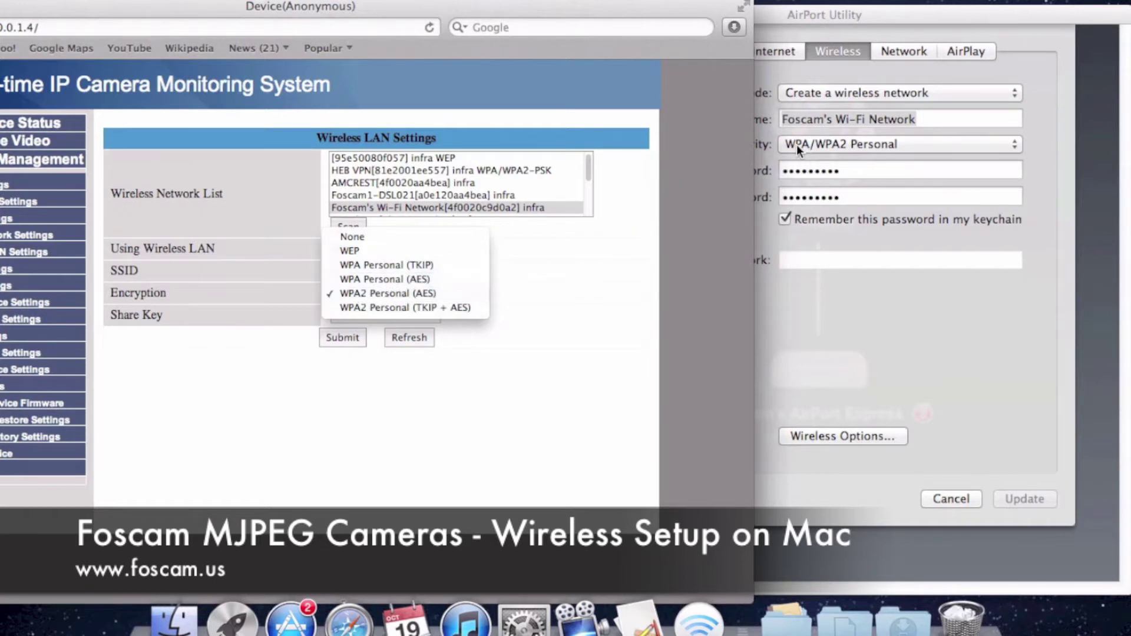
click(372, 294)
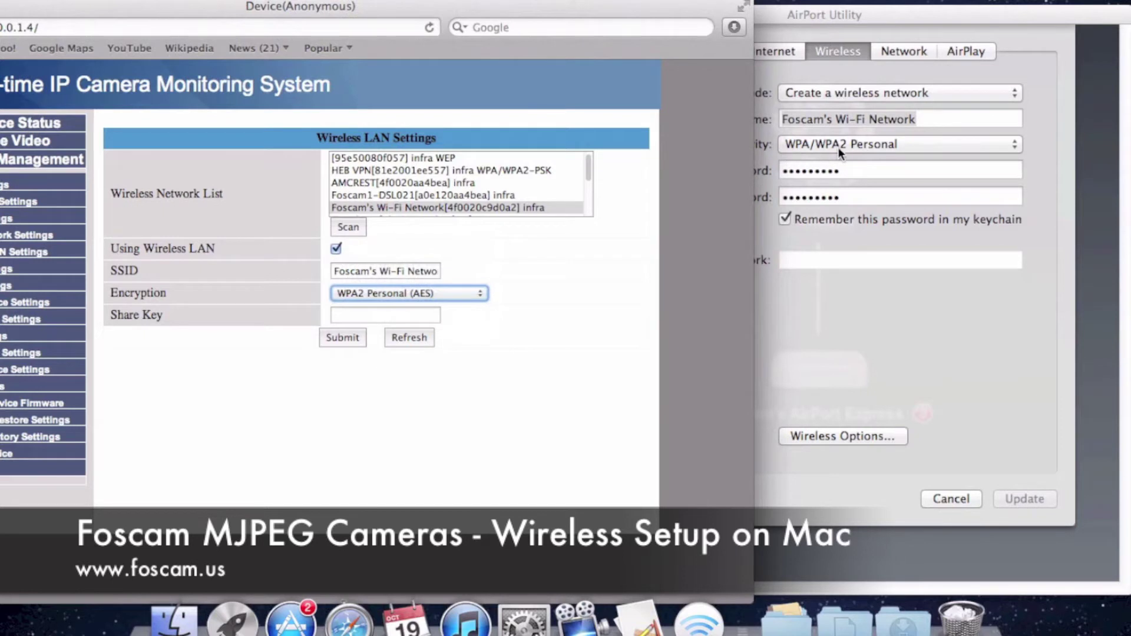
click(970, 250)
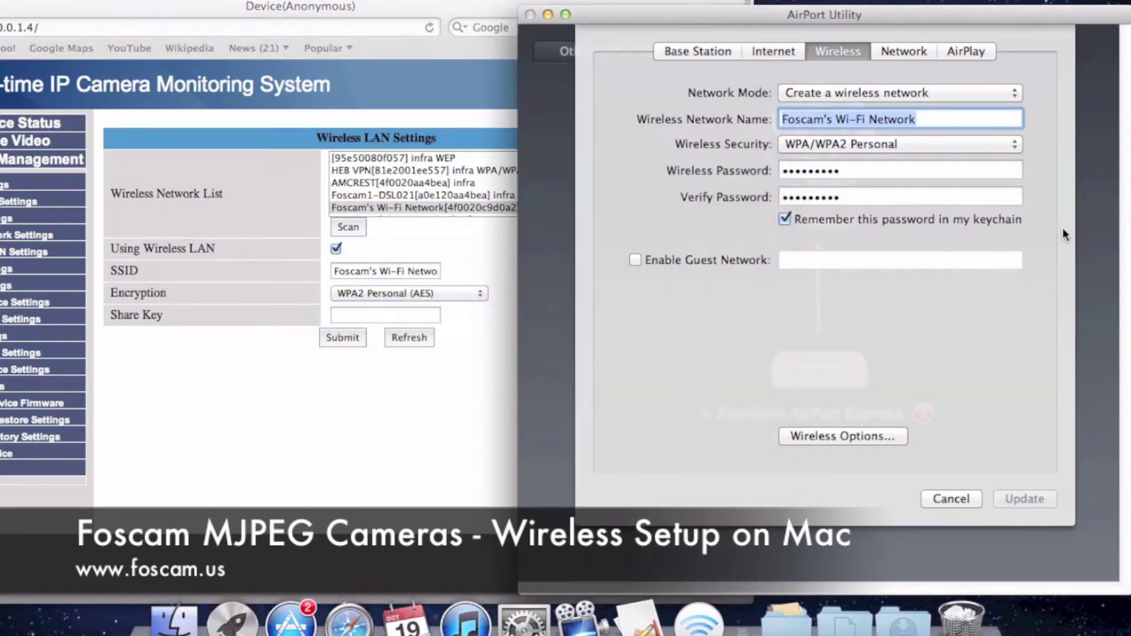
click(874, 147)
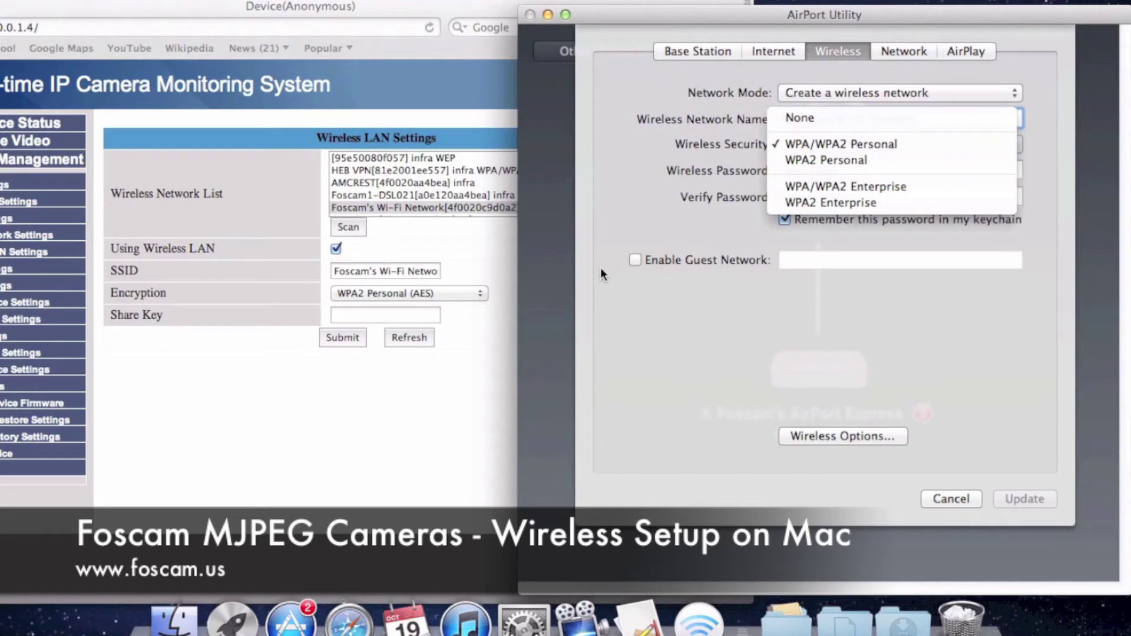
click(447, 294)
click(446, 294)
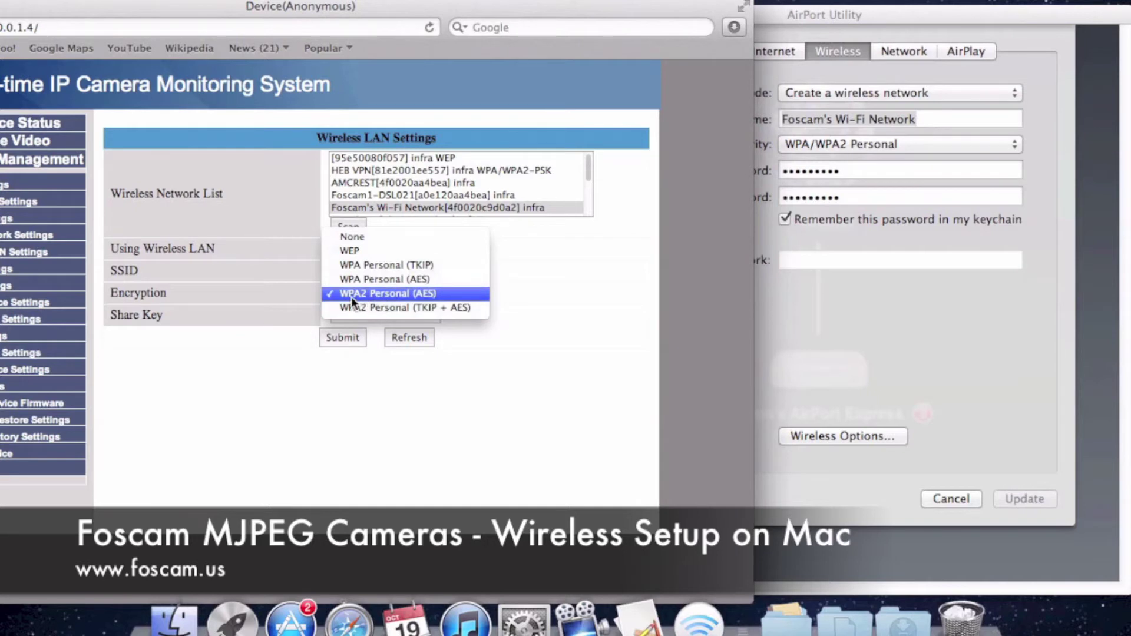
click(400, 294)
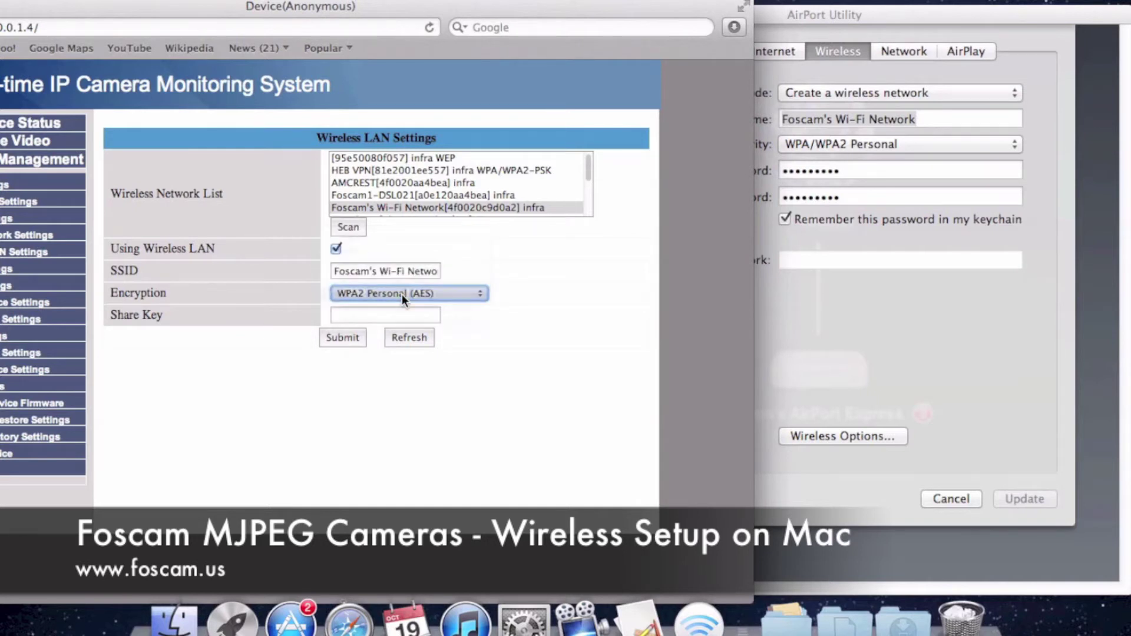
Enter the Wi-Fi password as the Share Key, then cancel and quit AirPort Utility
click(397, 312)
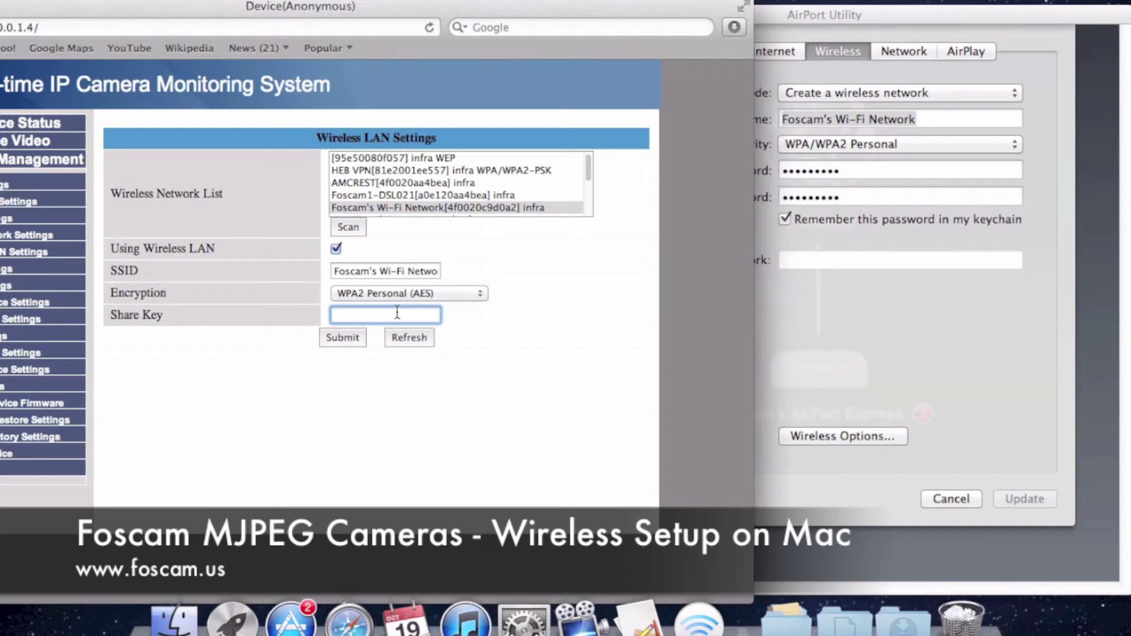
text(foscam123)
click(870, 369)
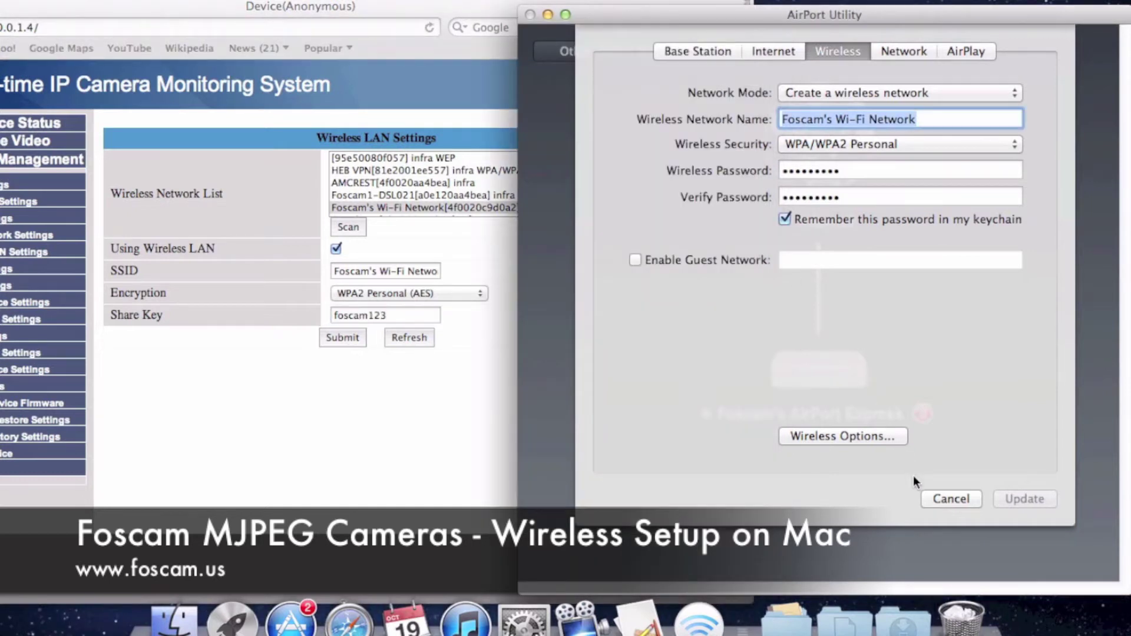
click(933, 499)
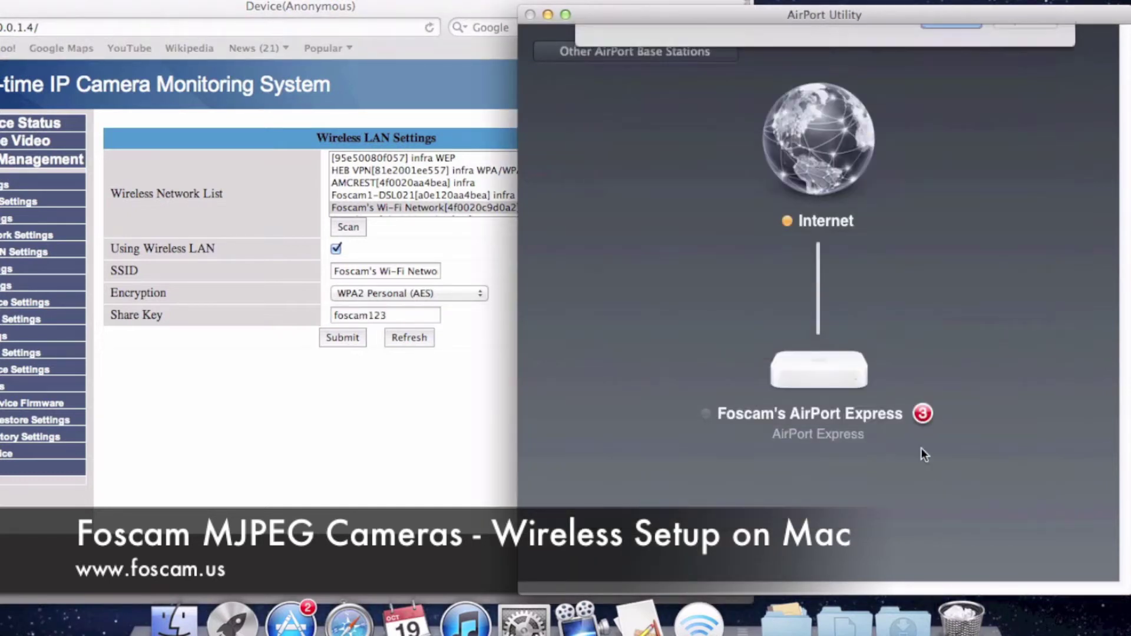
click(529, 14)
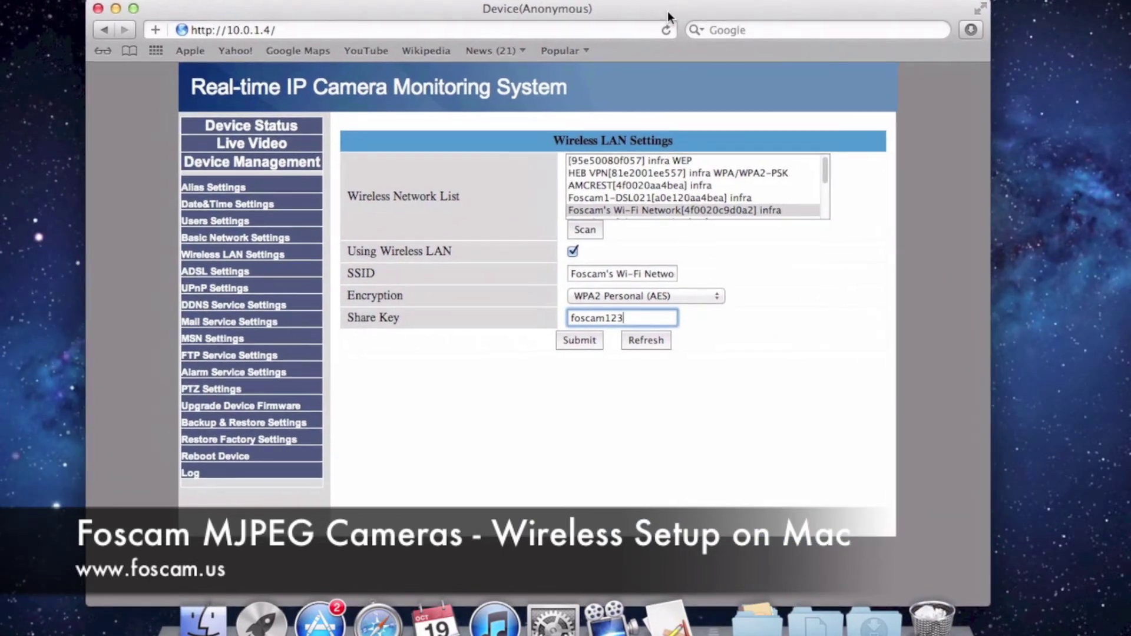
Submit the camera's new wireless settings and wait for its Device Status page to return
click(581, 337)
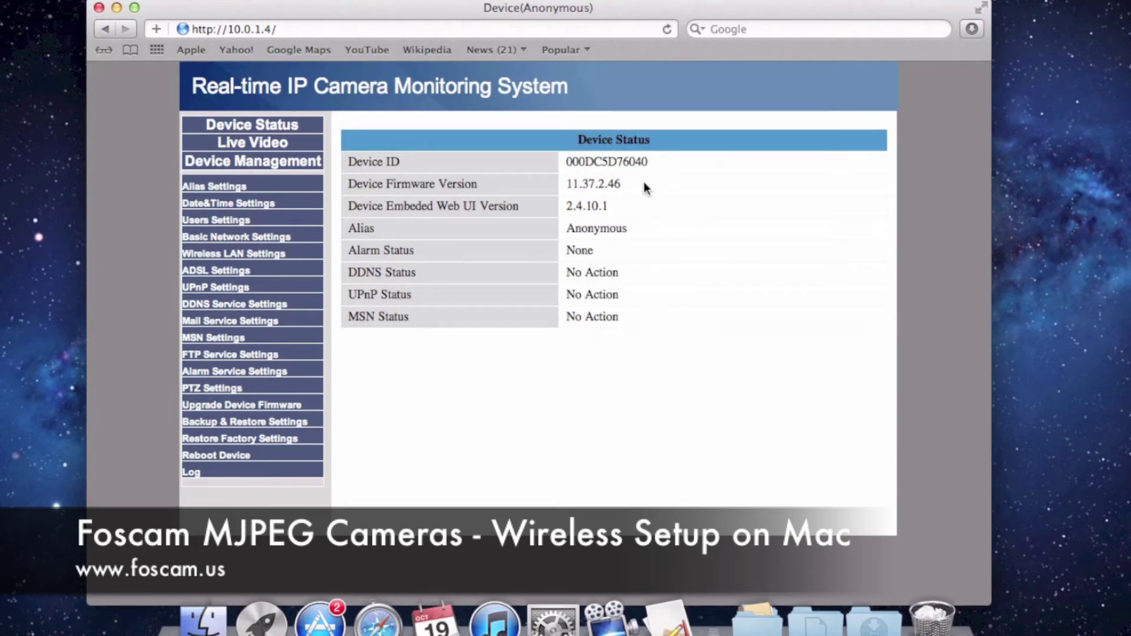
Launch IP Camera Tool, position its finder window, and select the Anonymous camera at 10.0.1.4
click(677, 631)
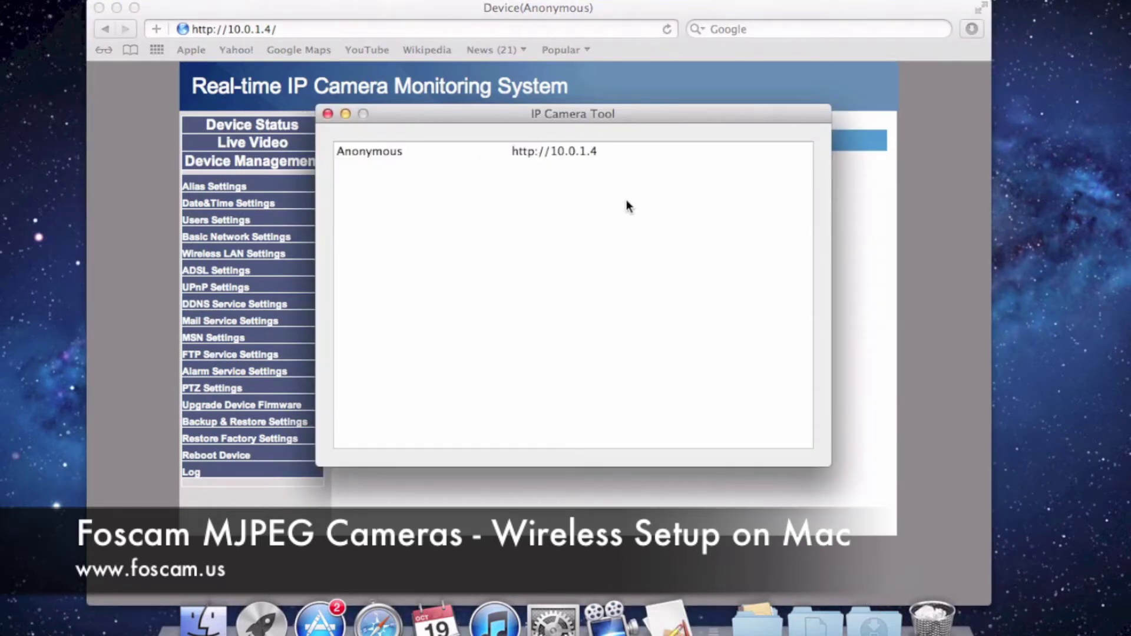
drag(535, 116, 574, 197)
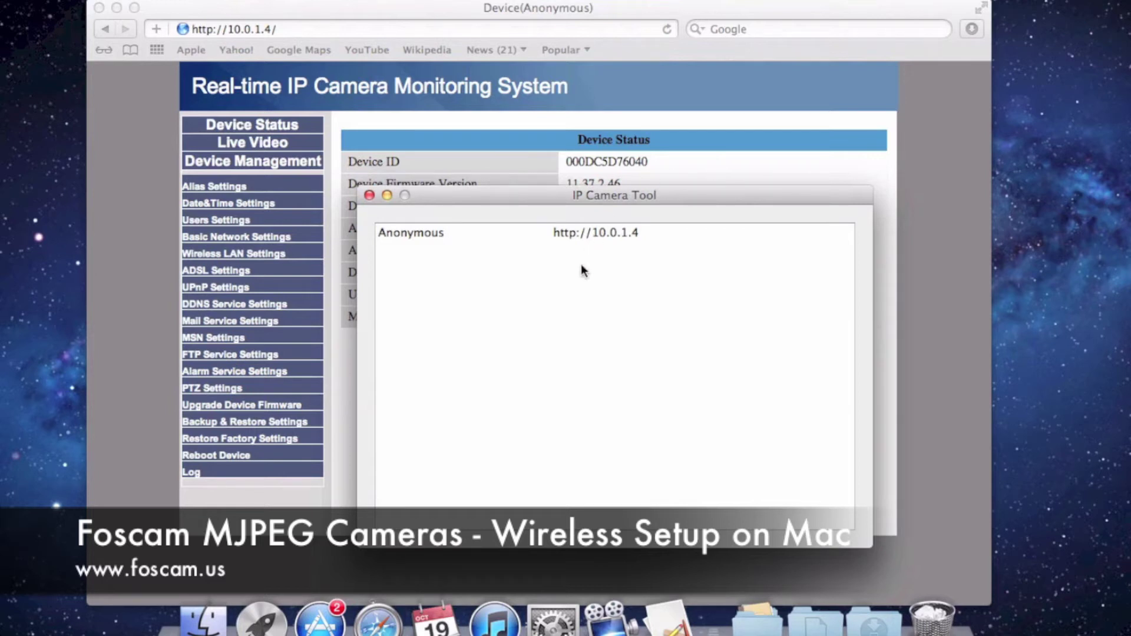
drag(612, 203, 596, 142)
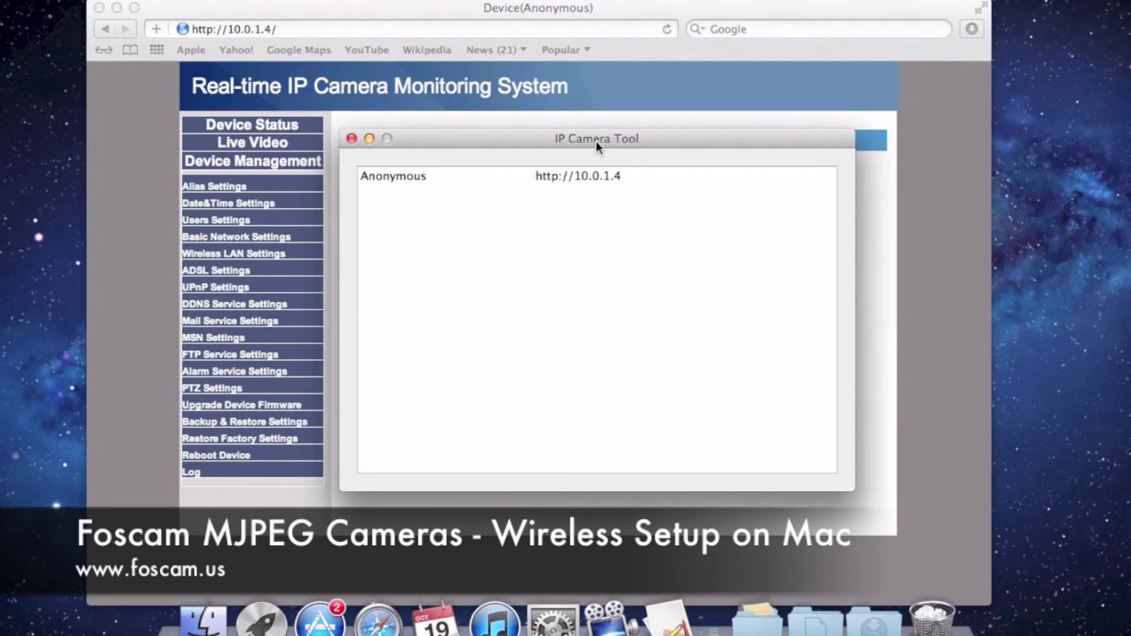
mouse_move(585, 145)
mouse_down()
mouse_move(574, 148)
mouse_move(585, 154)
mouse_up()
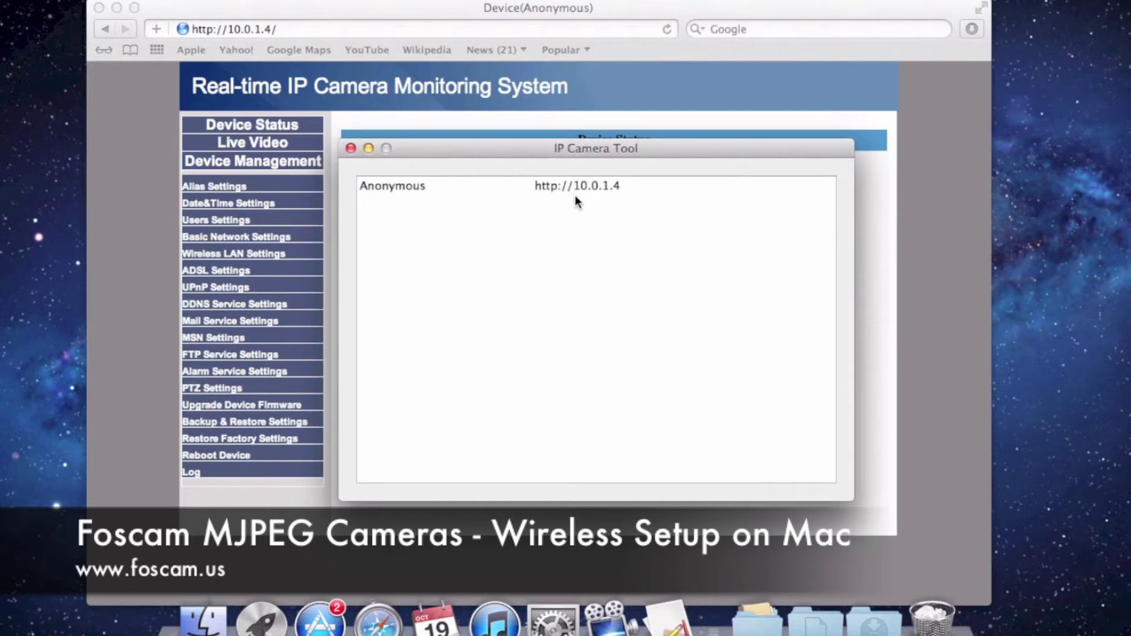
click(577, 187)
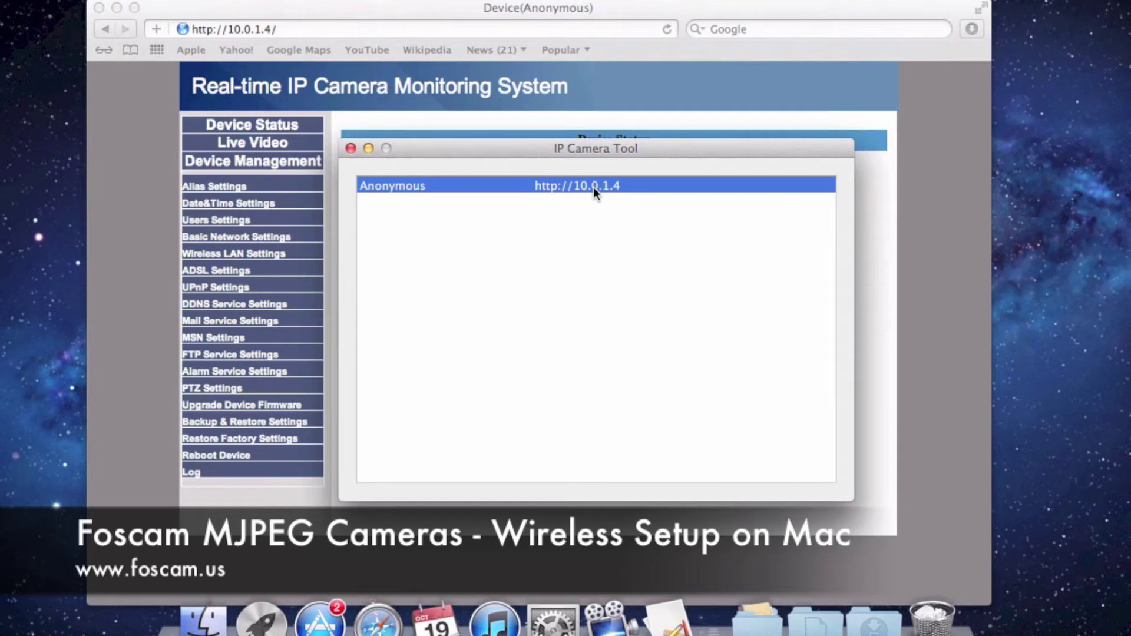
right_click(594, 186)
click(623, 213)
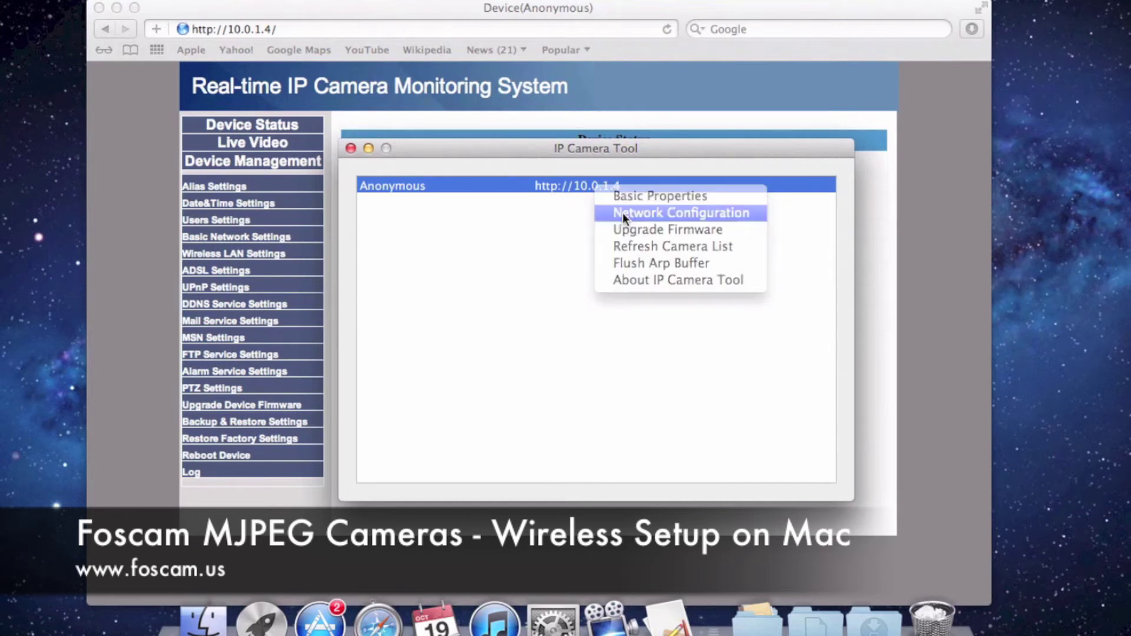
drag(577, 64, 612, 254)
click(613, 316)
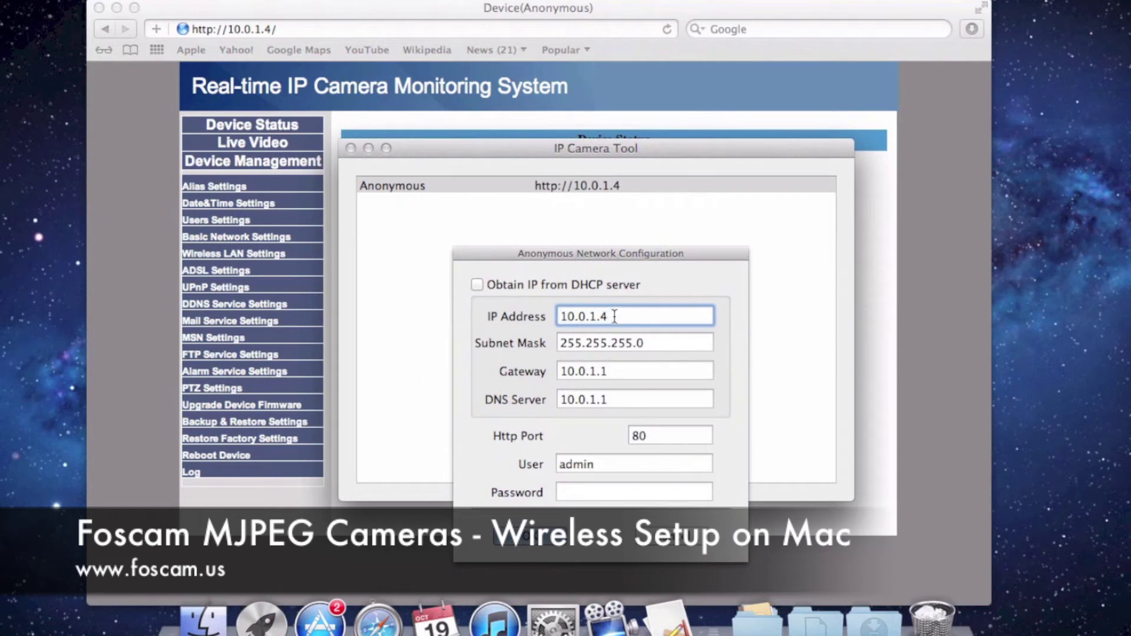
key(BackSpace)
text(2)
key(BackSpace)
text(3)
key(BackSpace)
text(4)
click(676, 536)
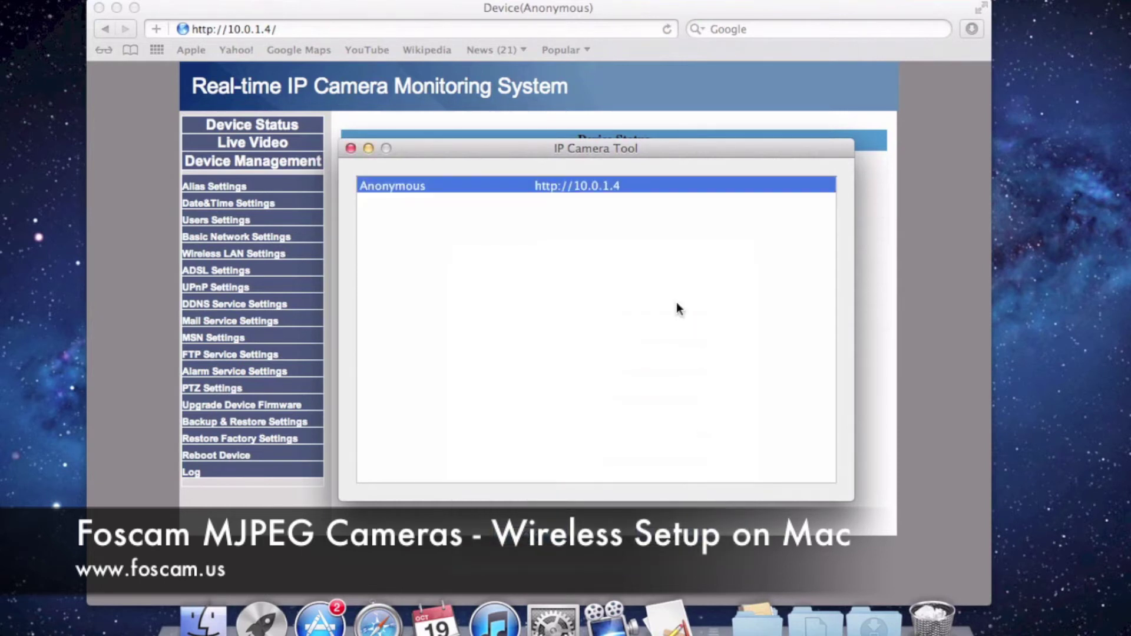
click(612, 248)
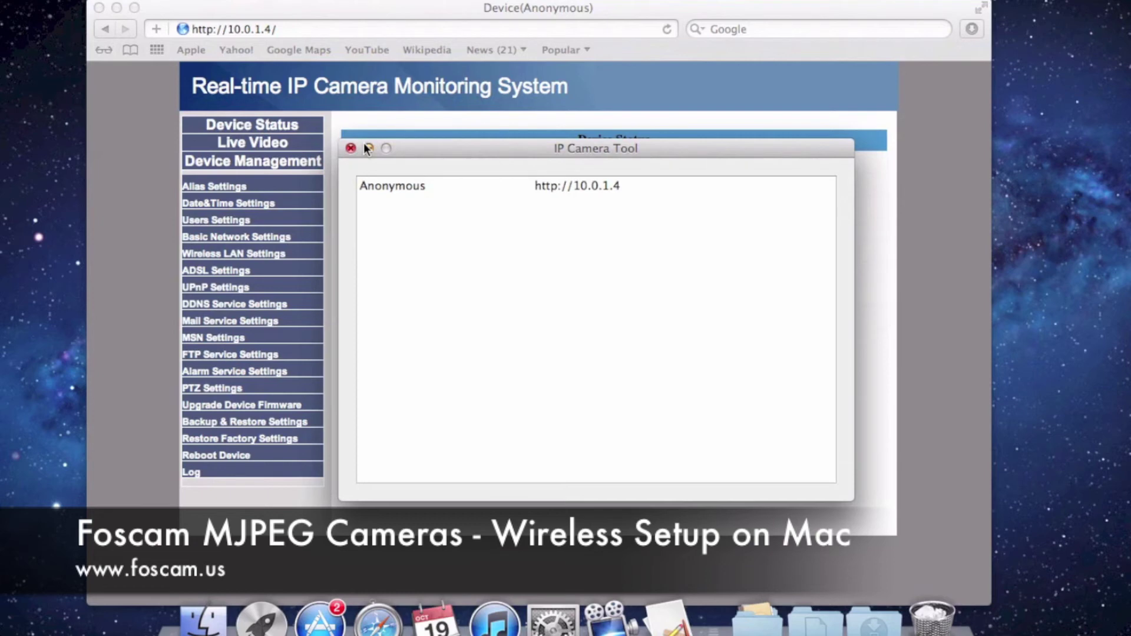
Close IP Camera Tool, reload the camera's web page, and log back in using push mode
click(393, 125)
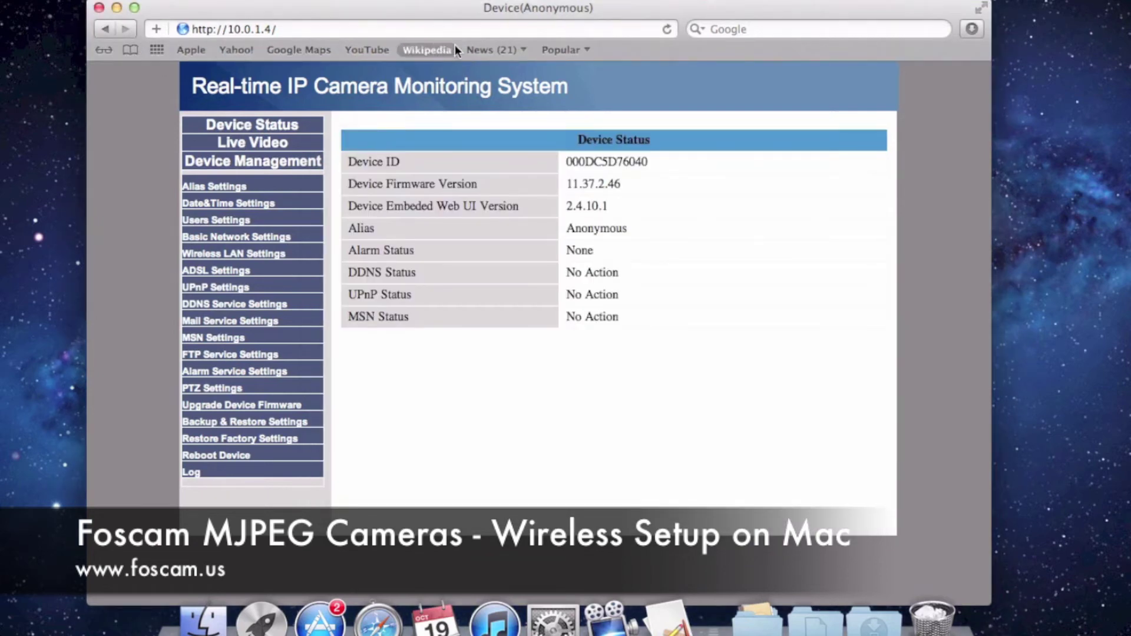
click(667, 30)
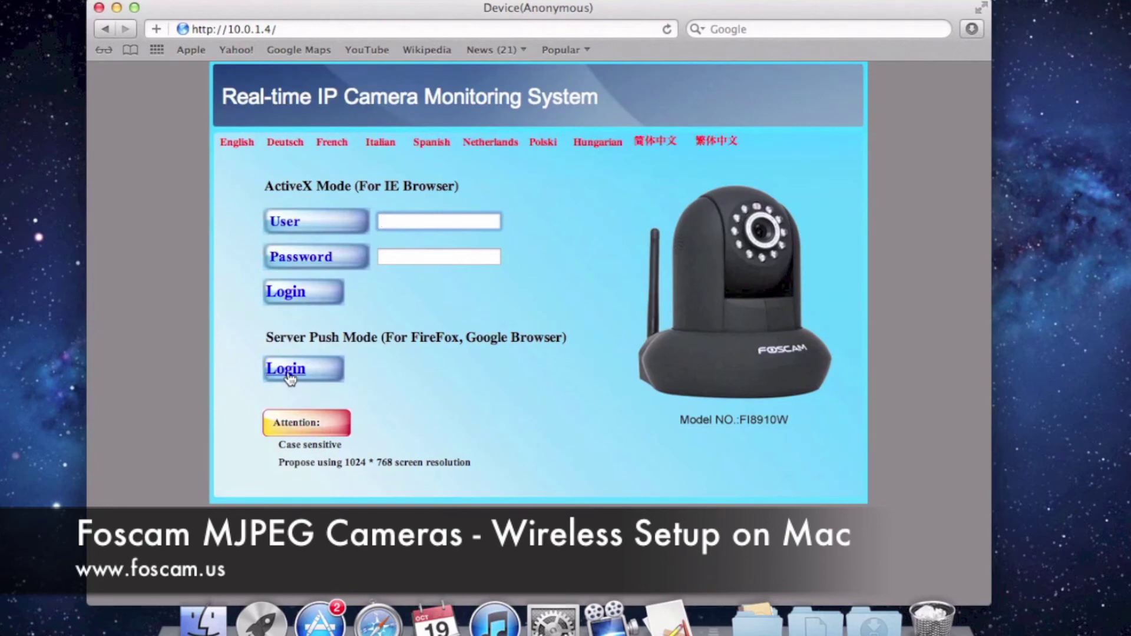
click(288, 374)
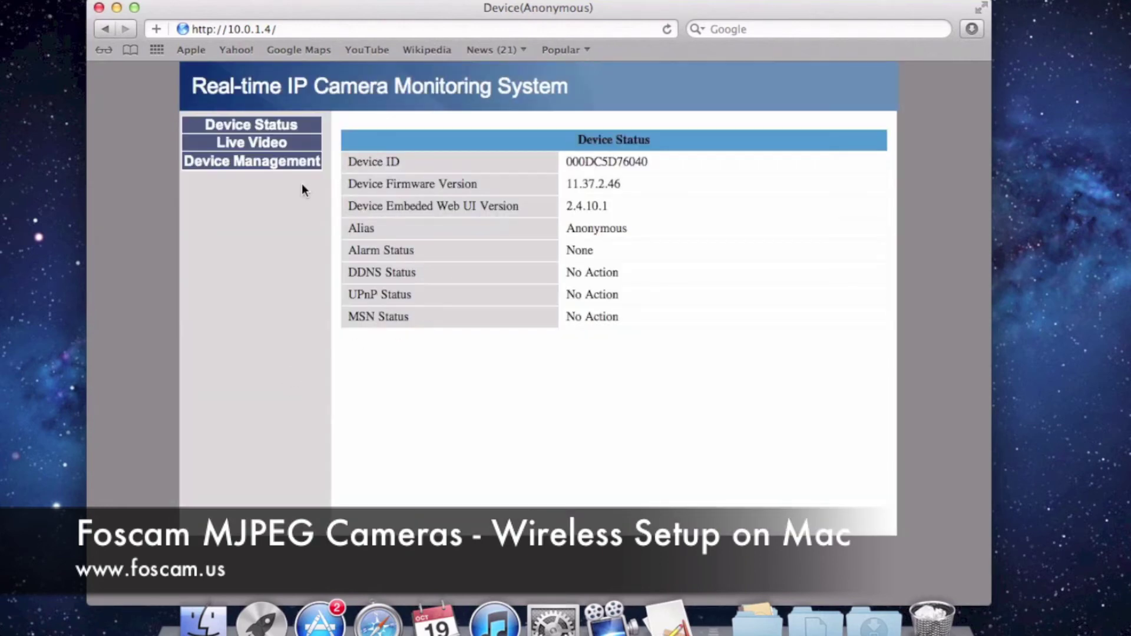
Check the camera's Wireless LAN Settings under Device Management, then switch to Live Video
click(264, 169)
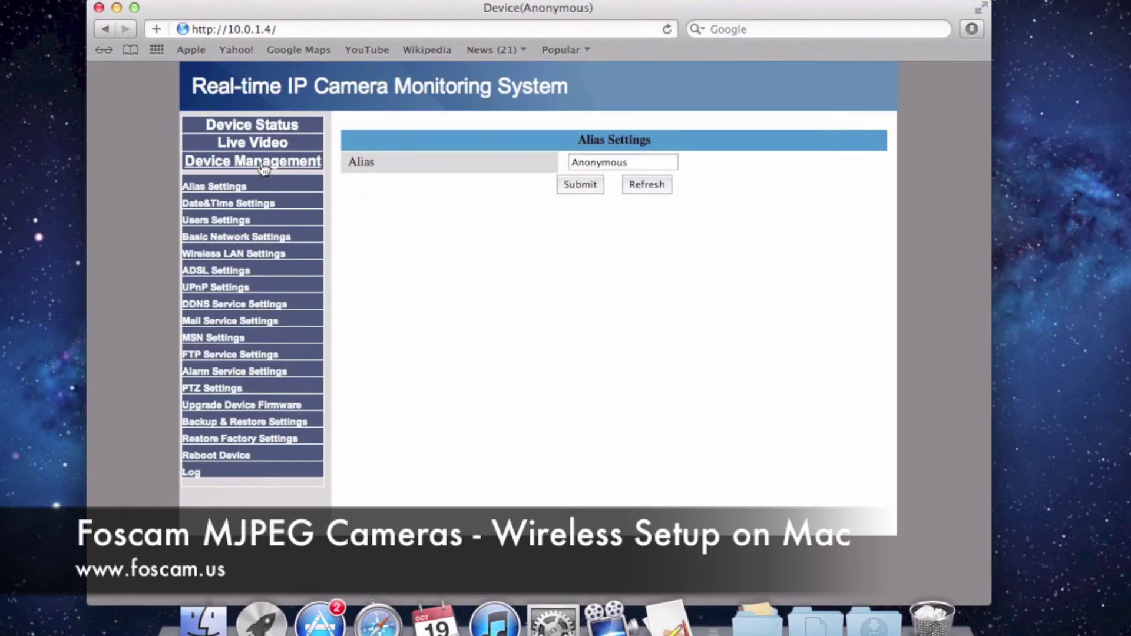
click(219, 254)
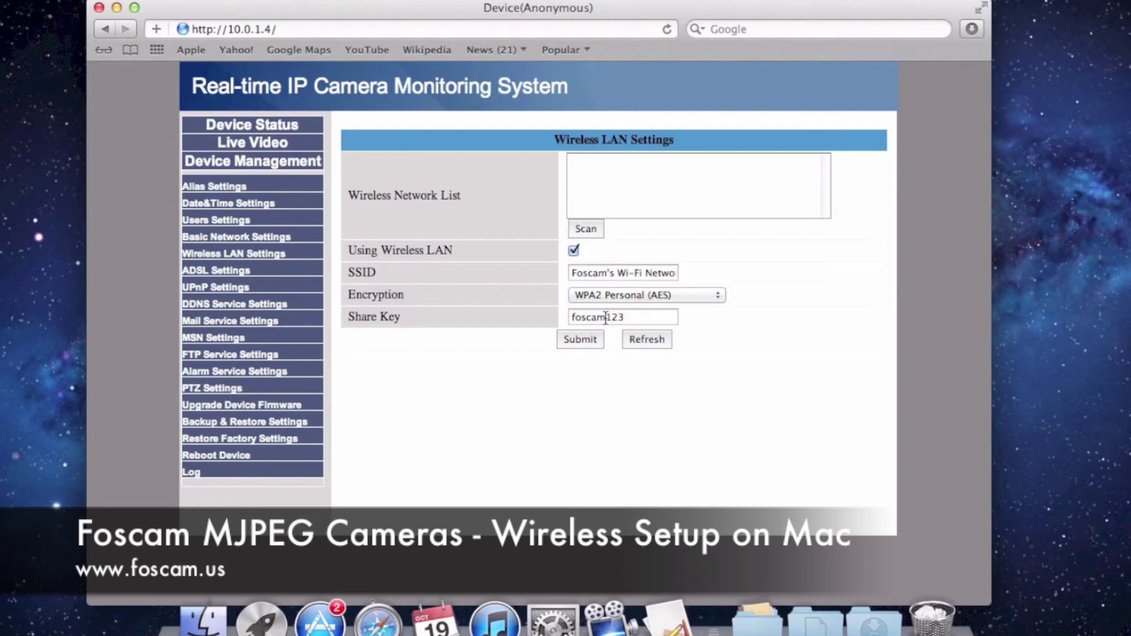
click(252, 148)
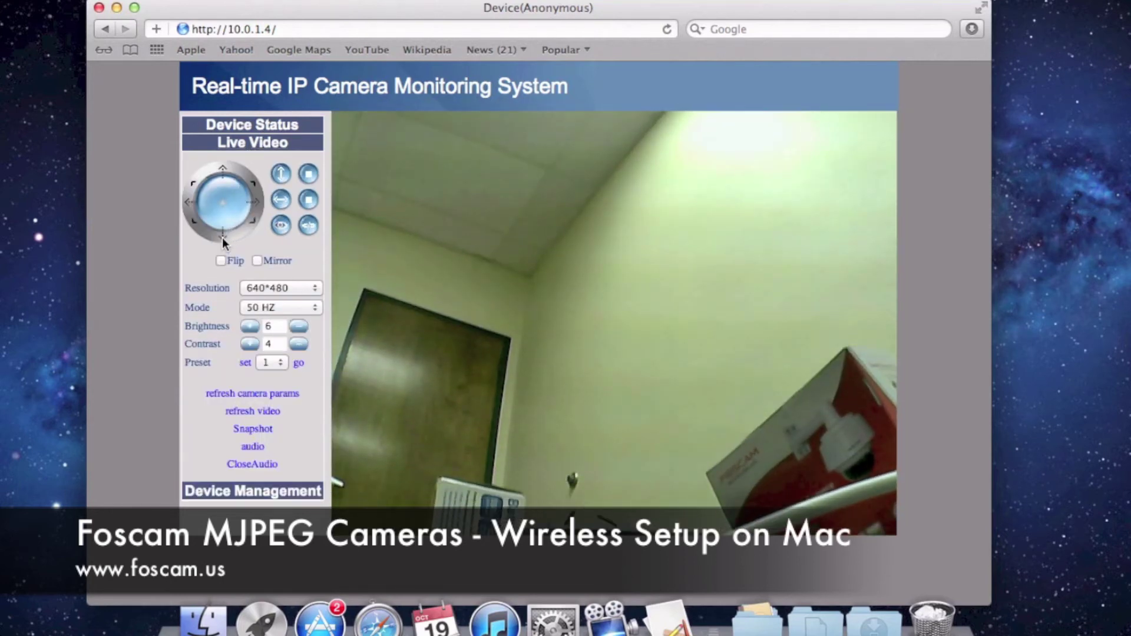
Tilt the camera down, pan it left and right, then tilt it back up
click(222, 238)
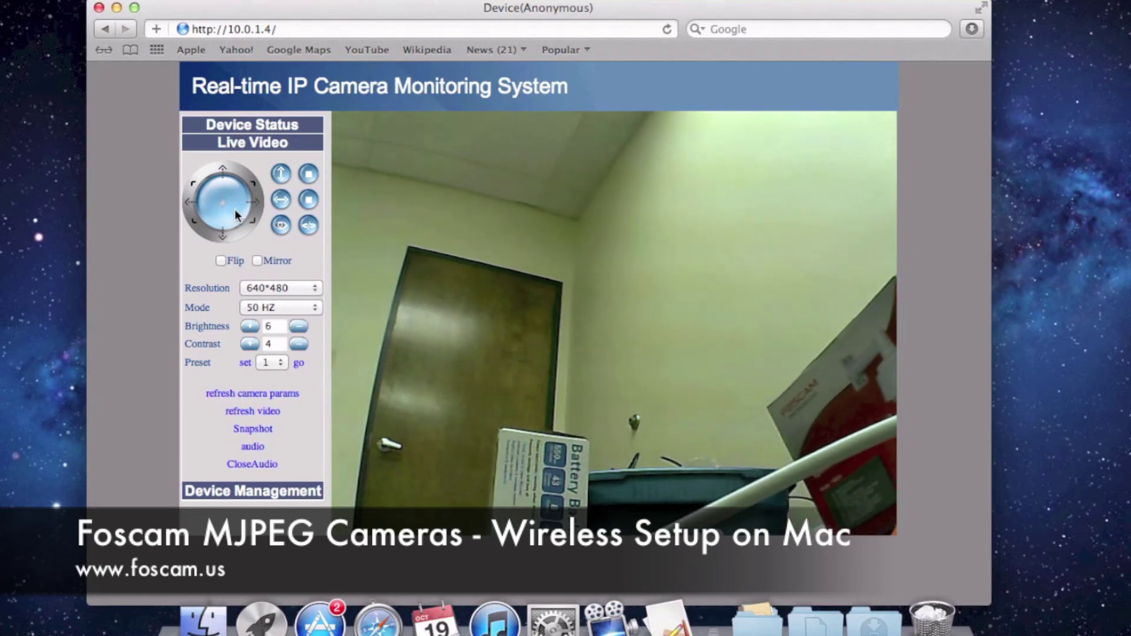
click(254, 204)
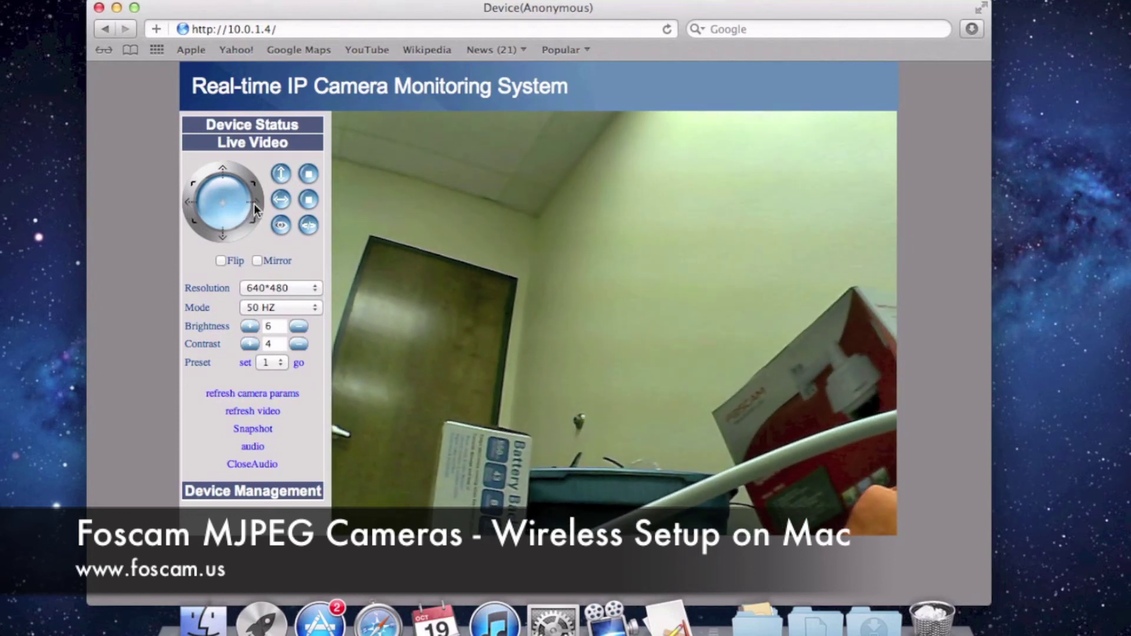
click(190, 202)
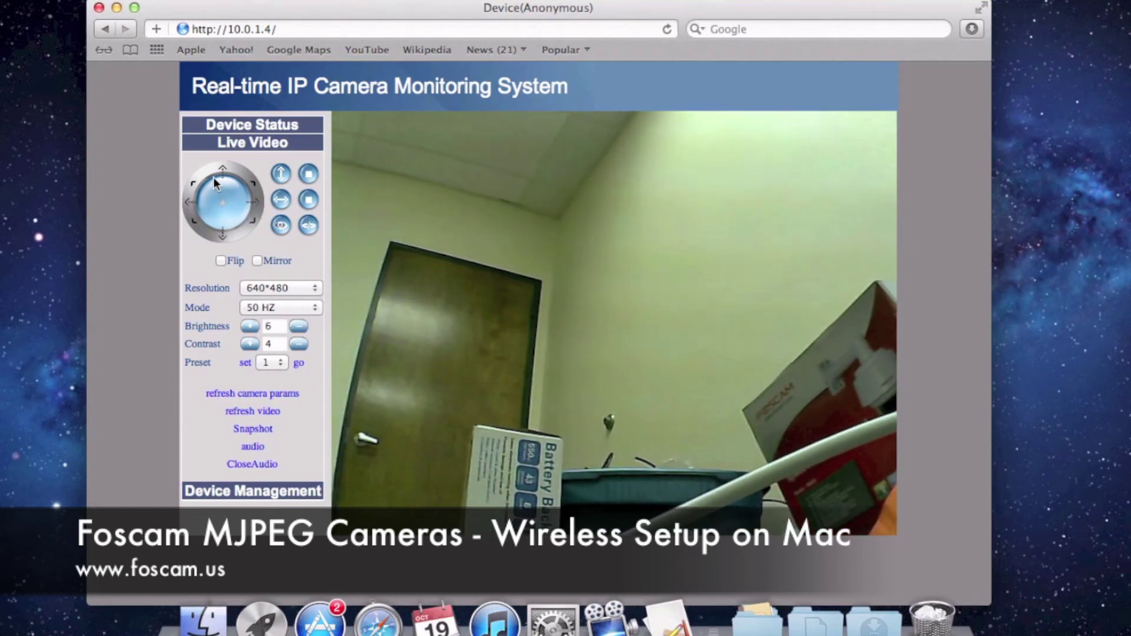
click(222, 171)
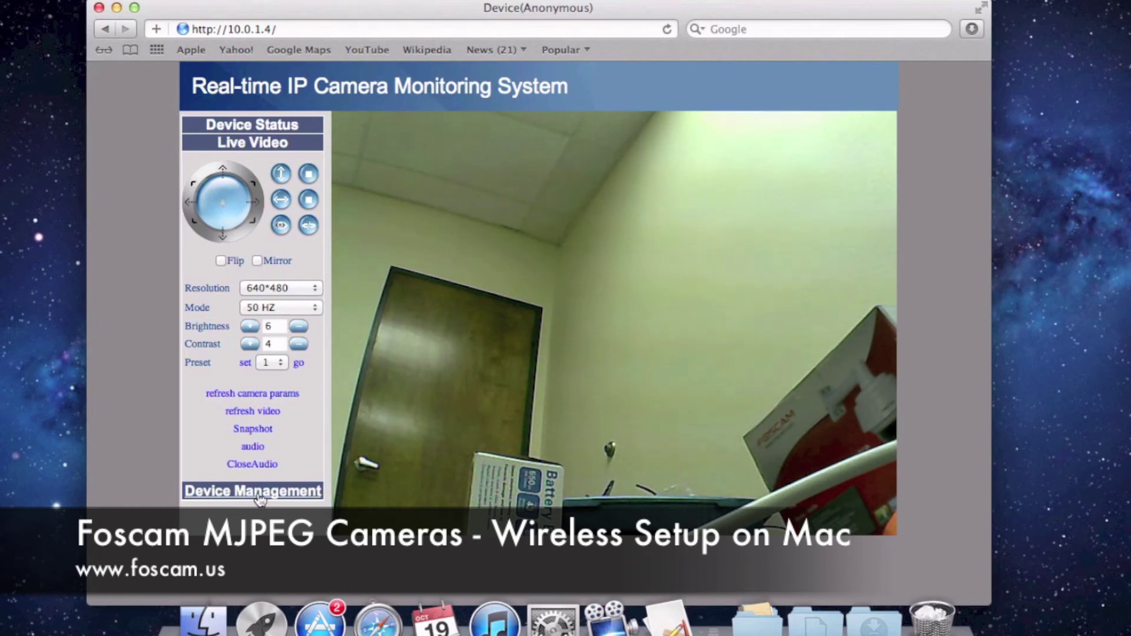
Return to the camera's Alias Settings, close IP Camera Tool, and join the Camdemo Wi-Fi network
click(258, 492)
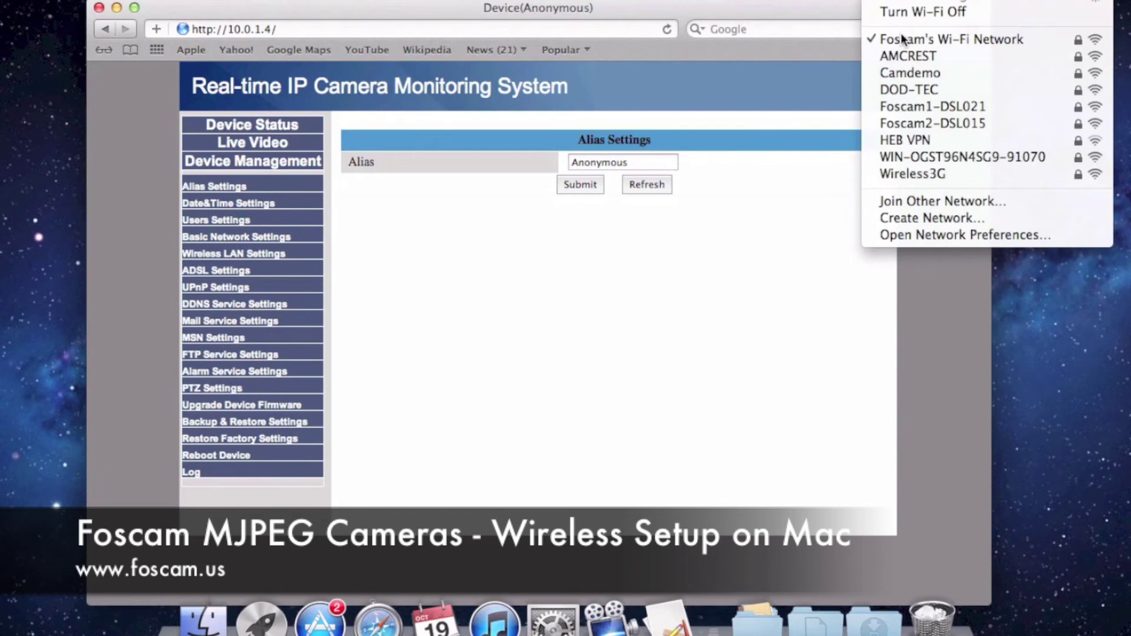
click(906, 74)
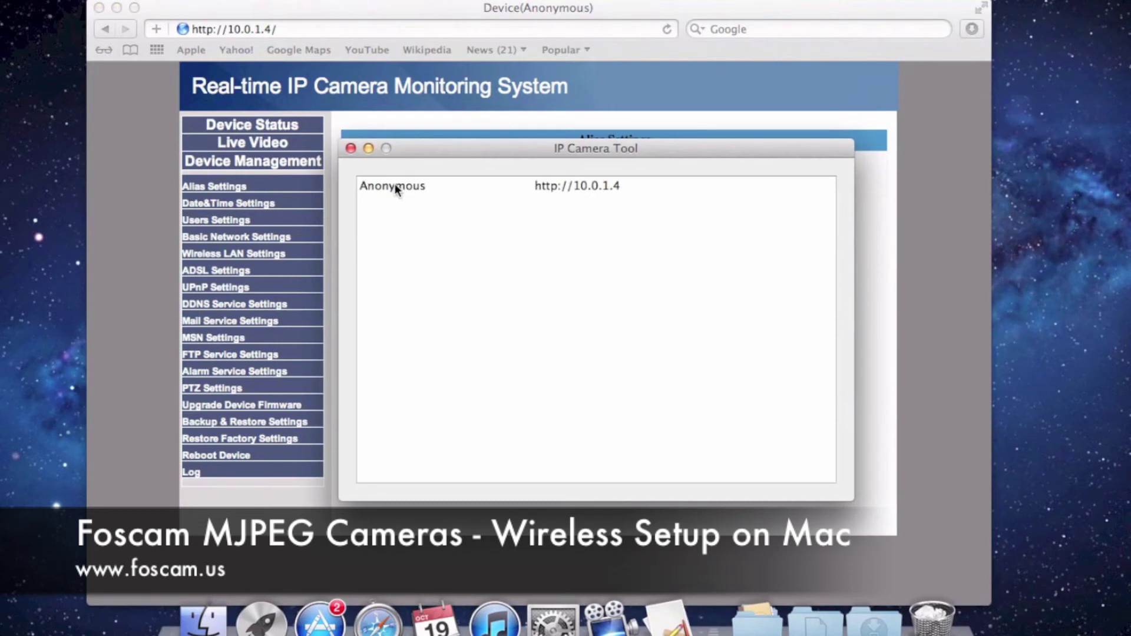
click(350, 149)
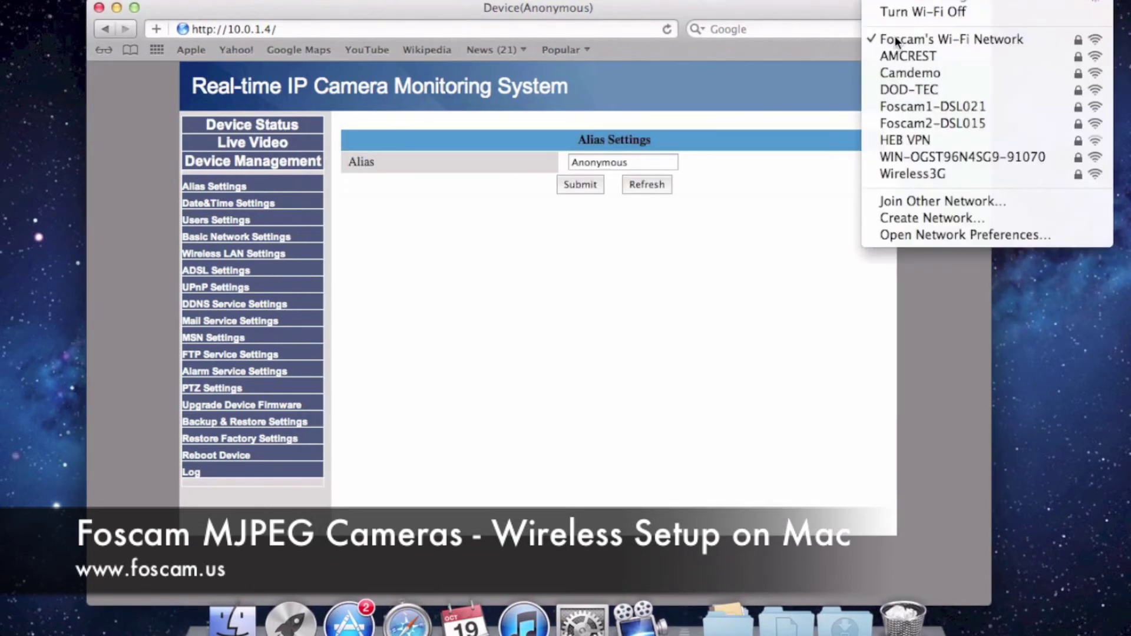
click(906, 76)
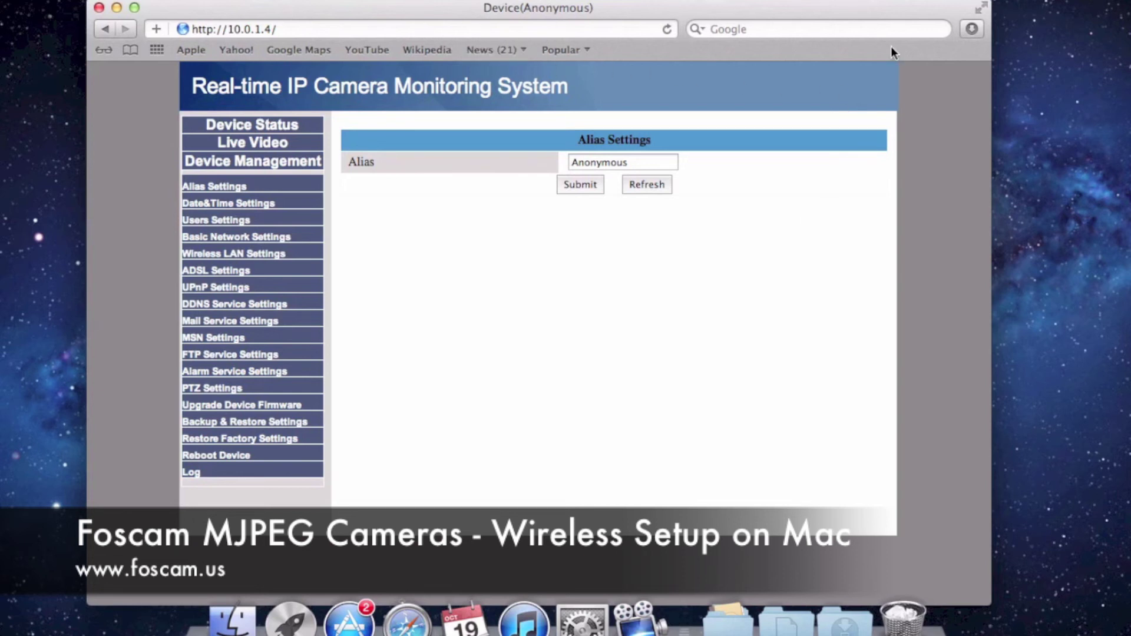
click(871, 0)
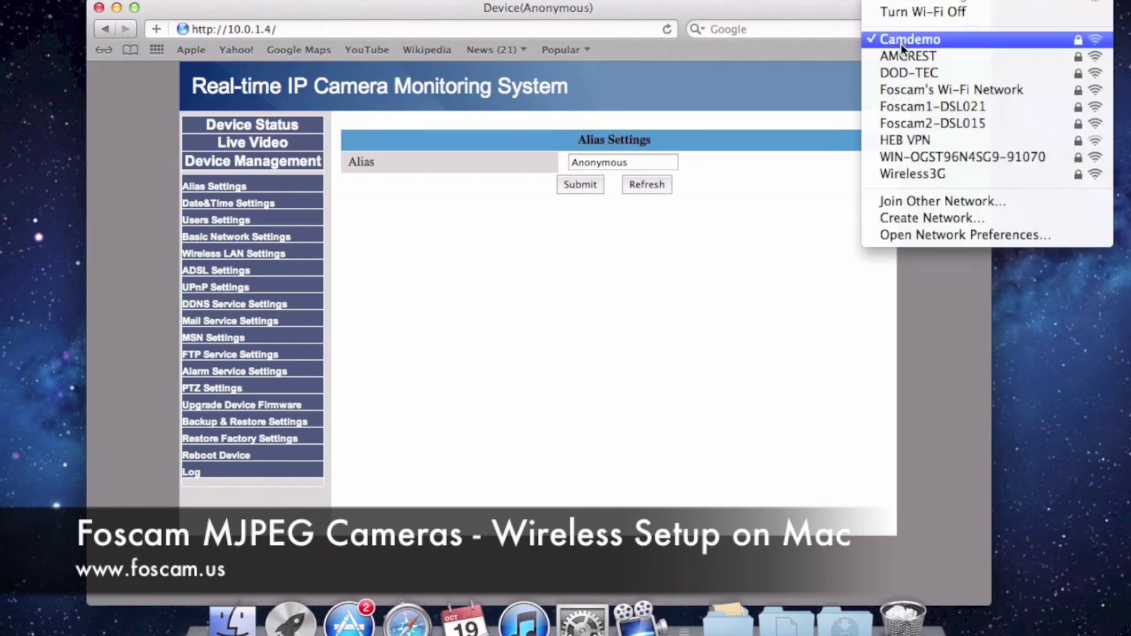
click(776, 290)
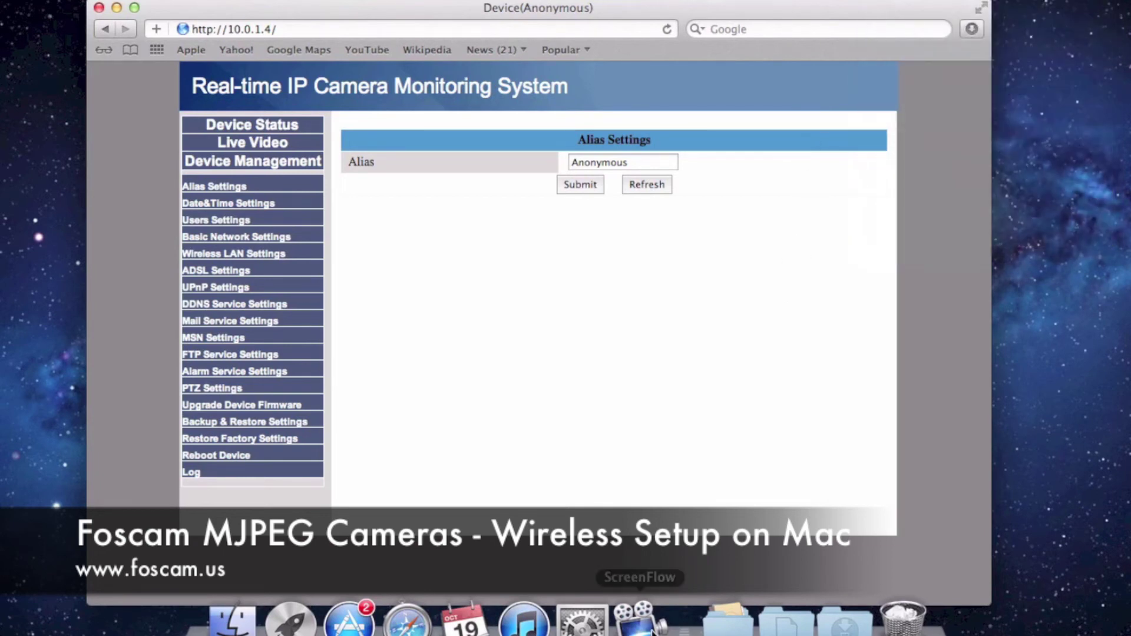
click(729, 622)
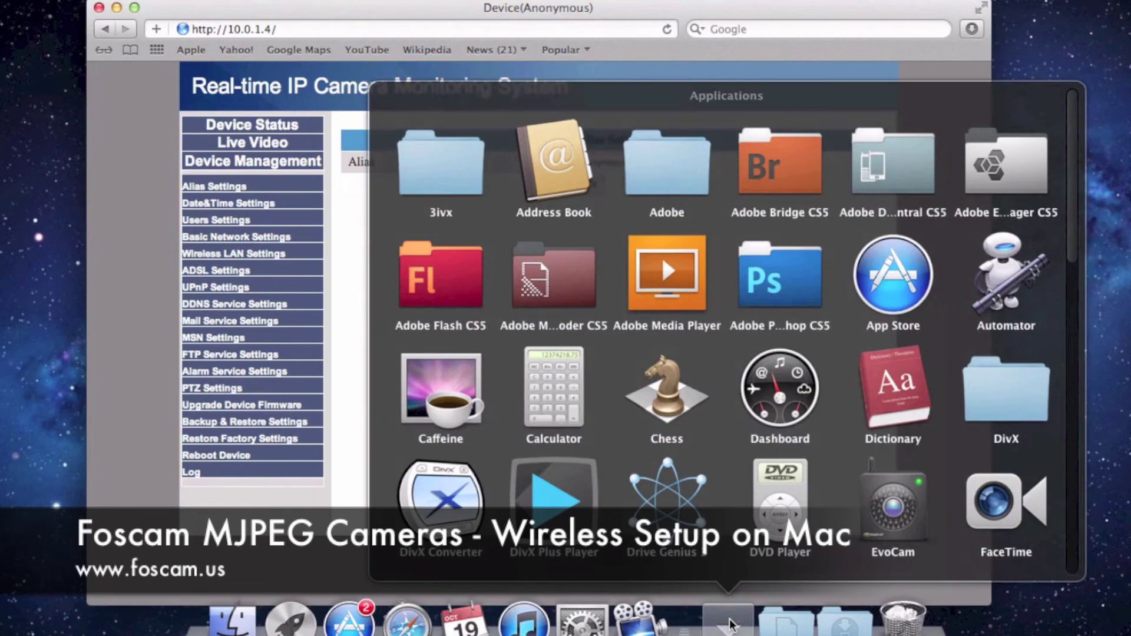
scroll(756, 439, down, 10)
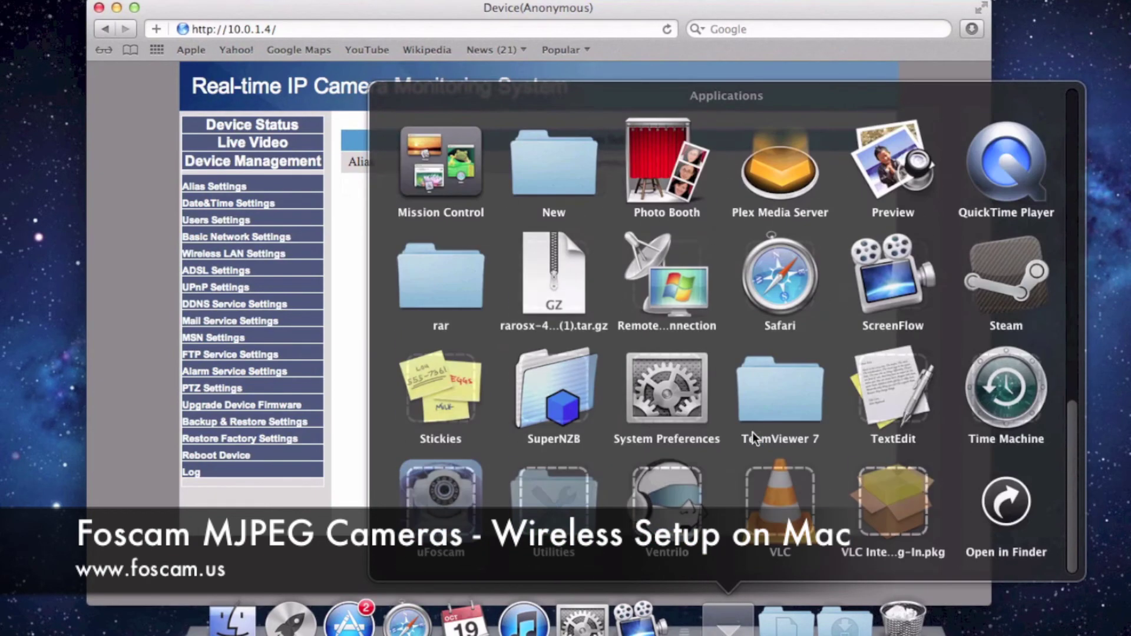
click(559, 501)
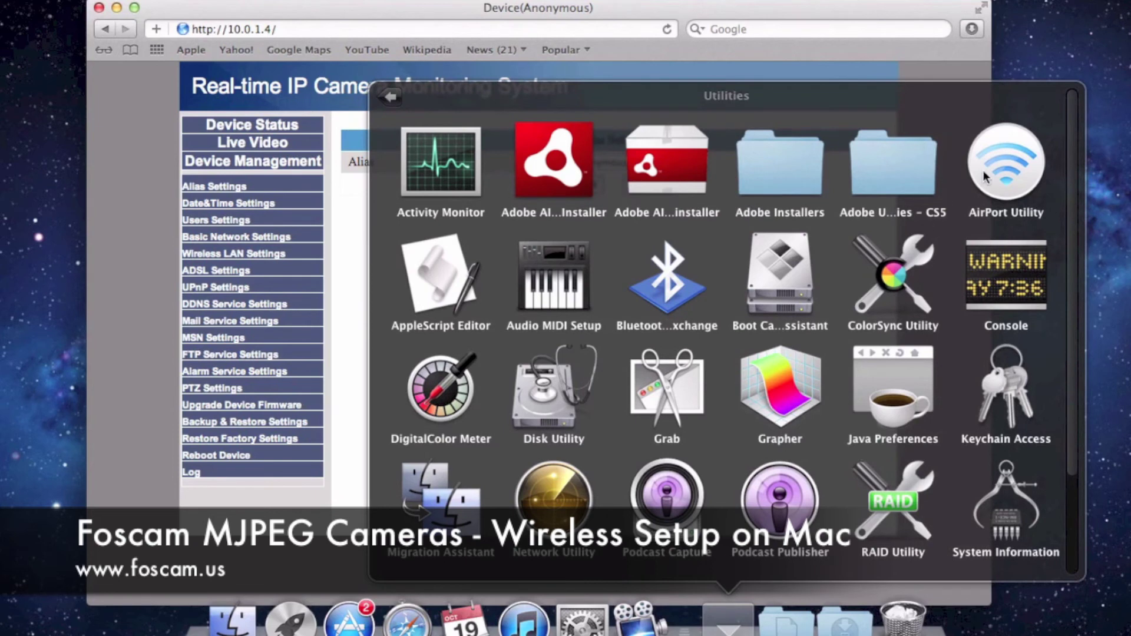
click(1001, 167)
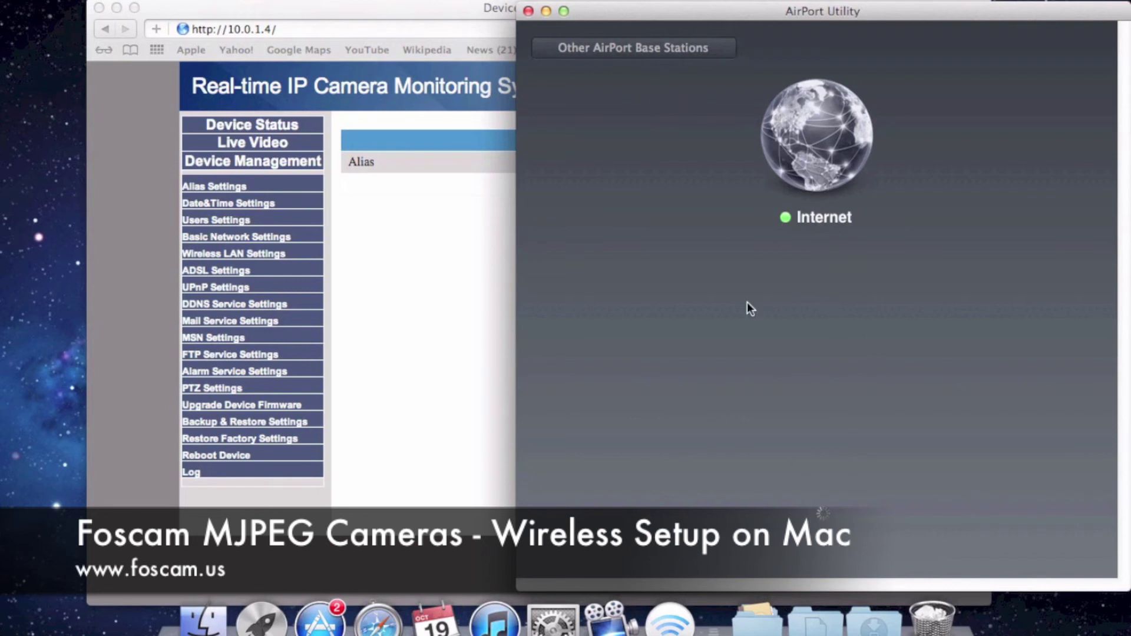
click(529, 11)
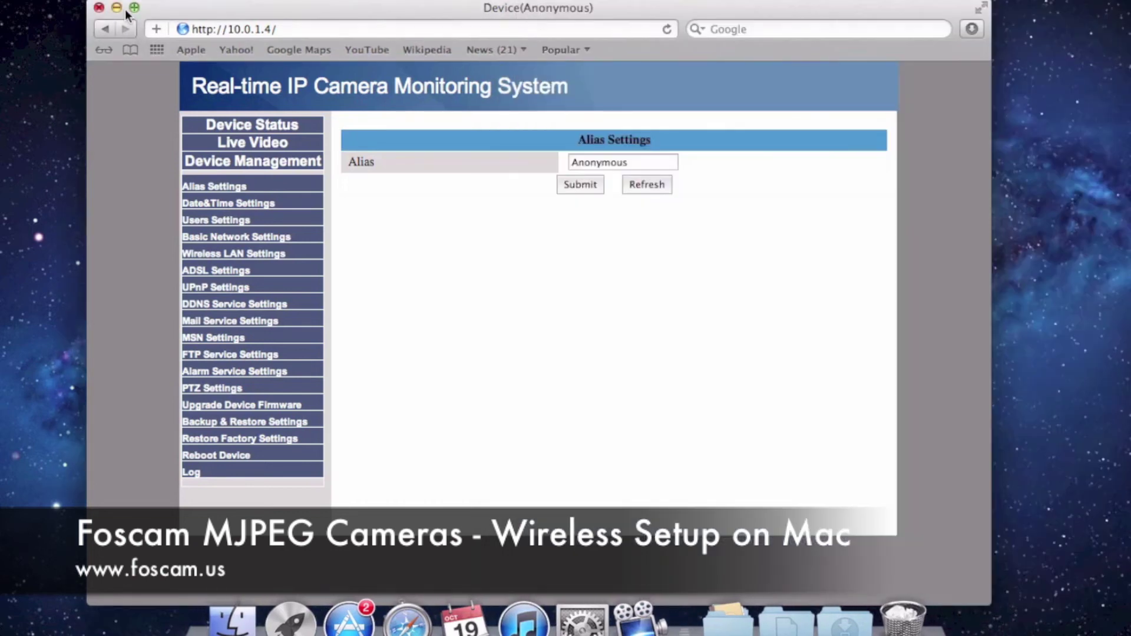
Close the browser and bring up the Wi-Fi connection's advanced TCP/IP details in Network preferences
click(99, 7)
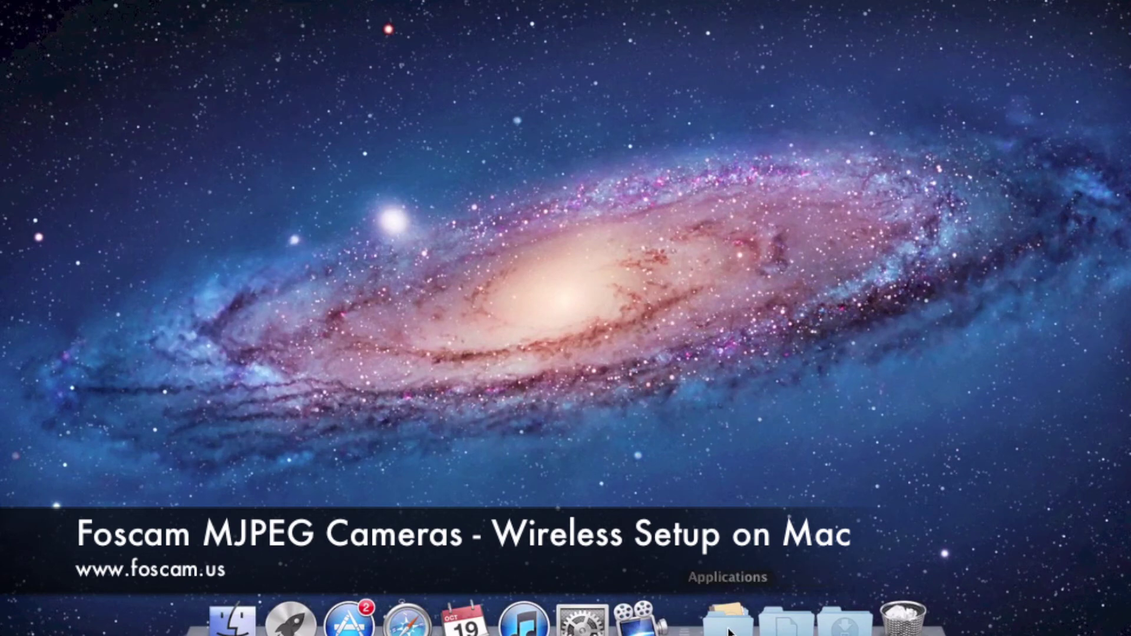
click(595, 625)
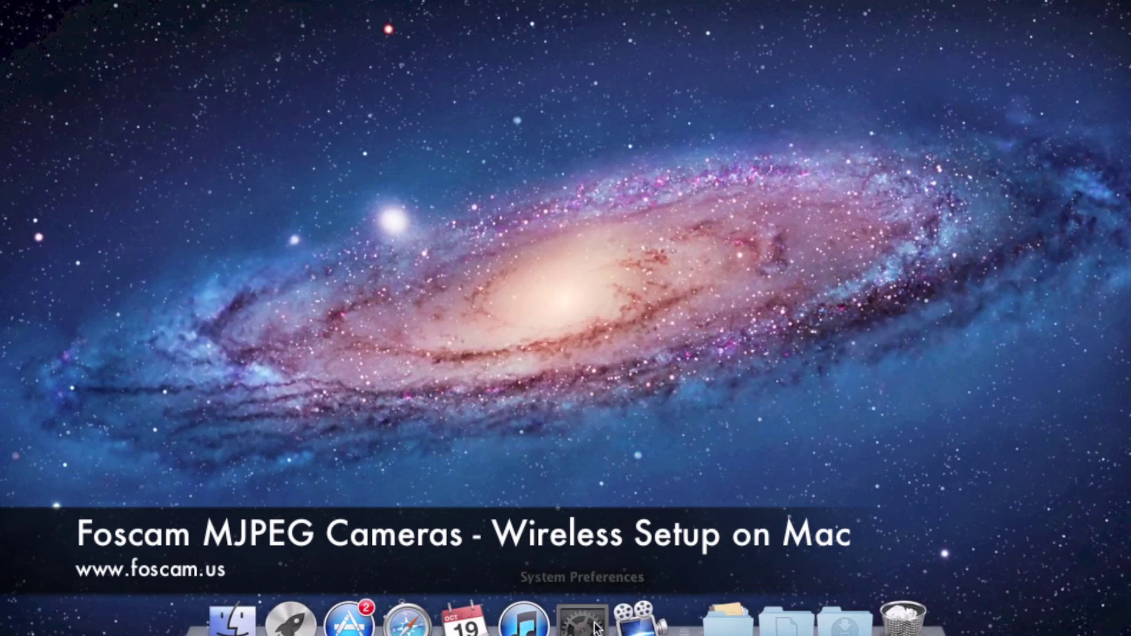
click(742, 332)
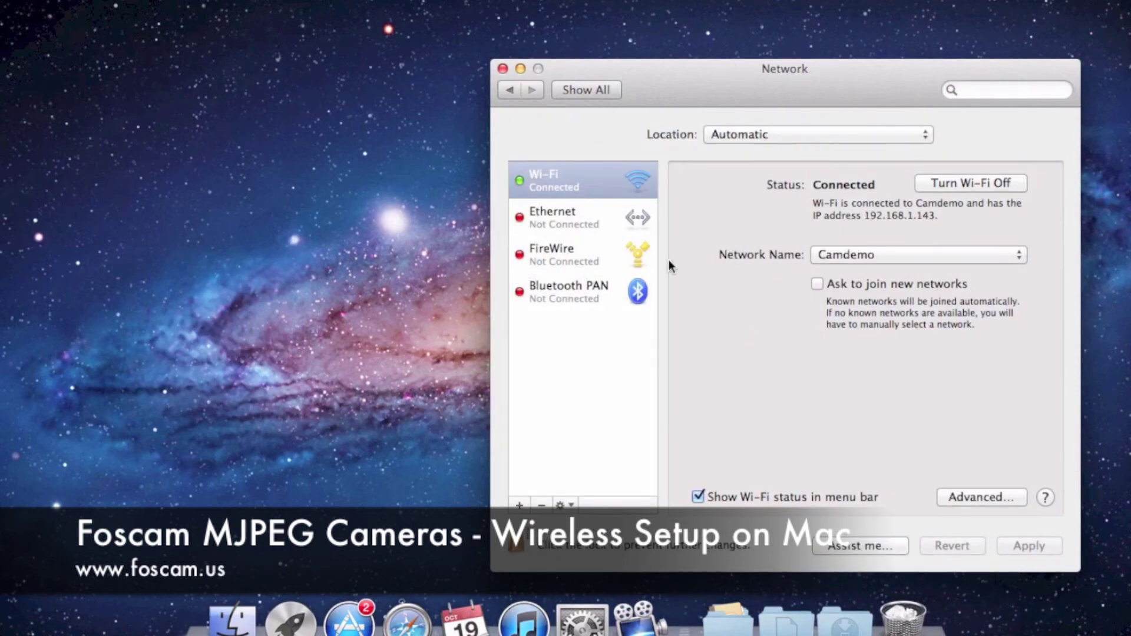
click(959, 498)
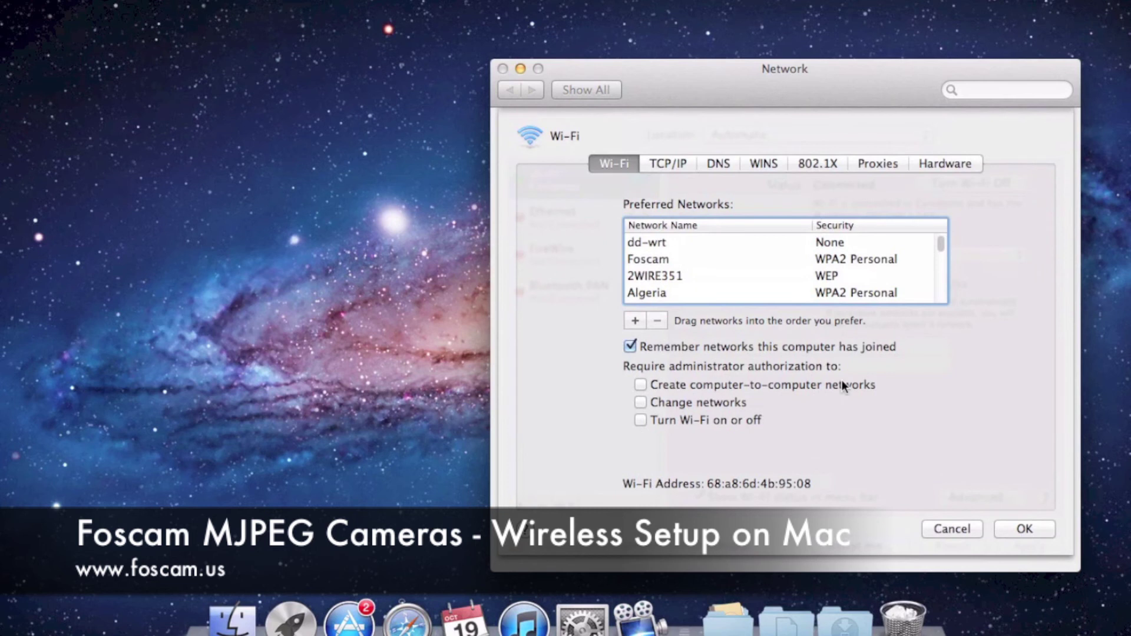
click(662, 165)
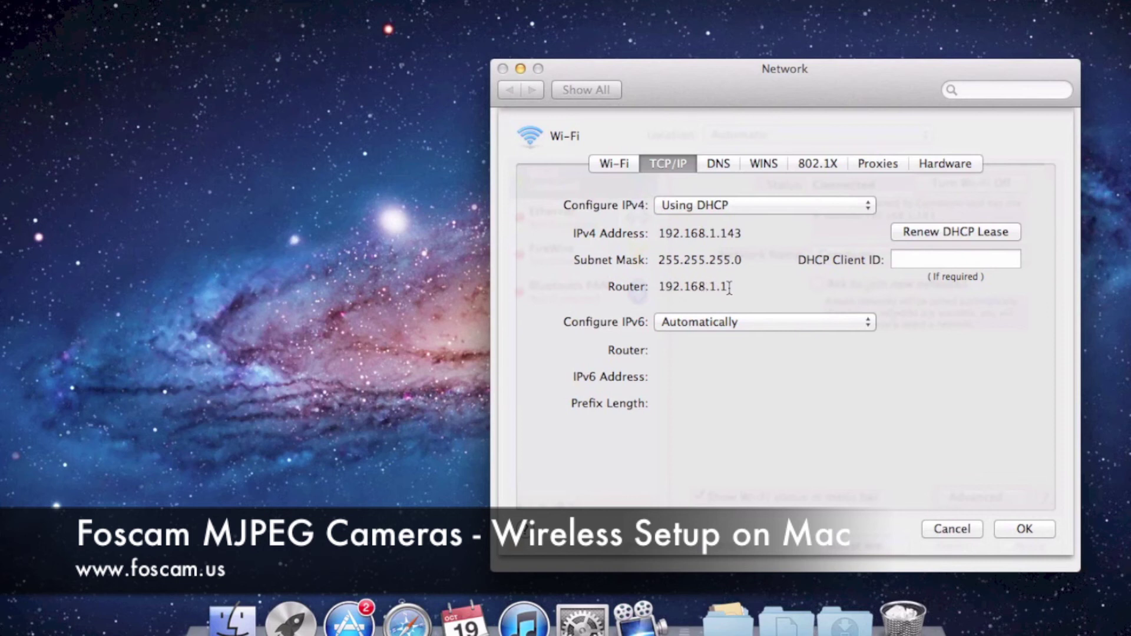
Copy the router address 192.168.1.1, then close TCP/IP details and Network preferences unchanged
drag(730, 287, 660, 287)
right_click(661, 287)
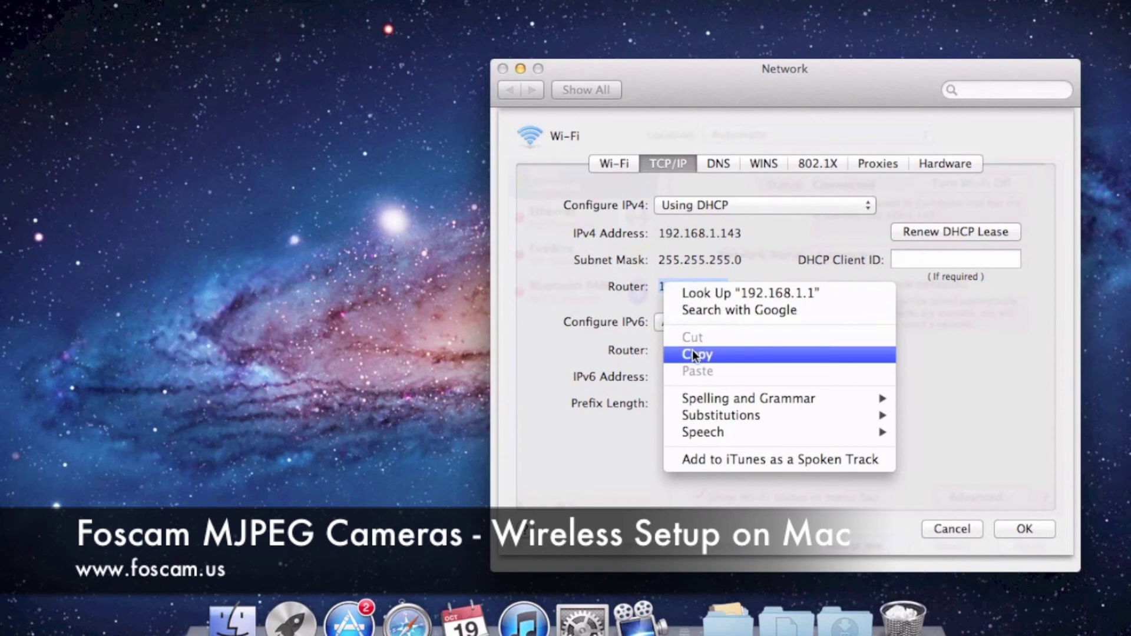
click(694, 354)
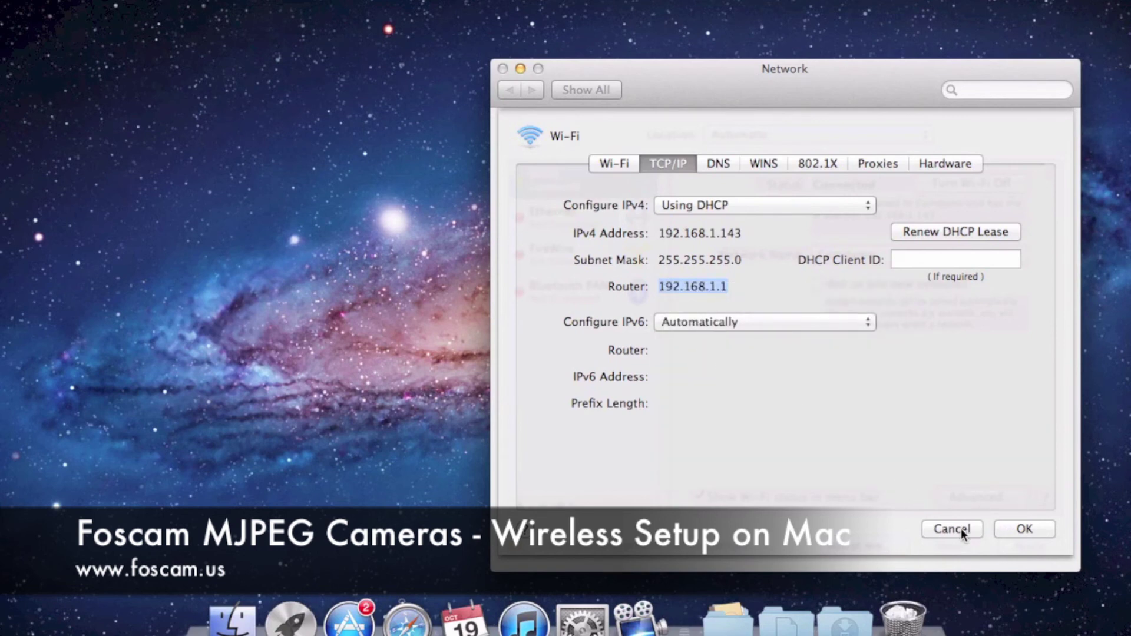
click(951, 528)
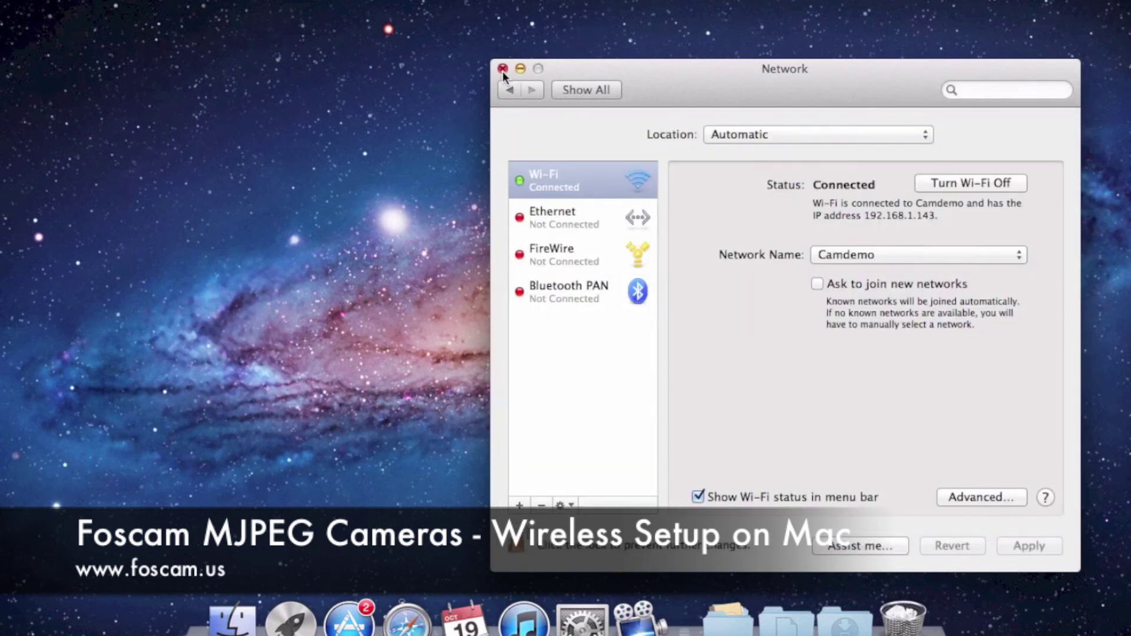
click(516, 69)
Load the router's admin page by pasting 192.168.1.1 into Safari's address bar
click(406, 619)
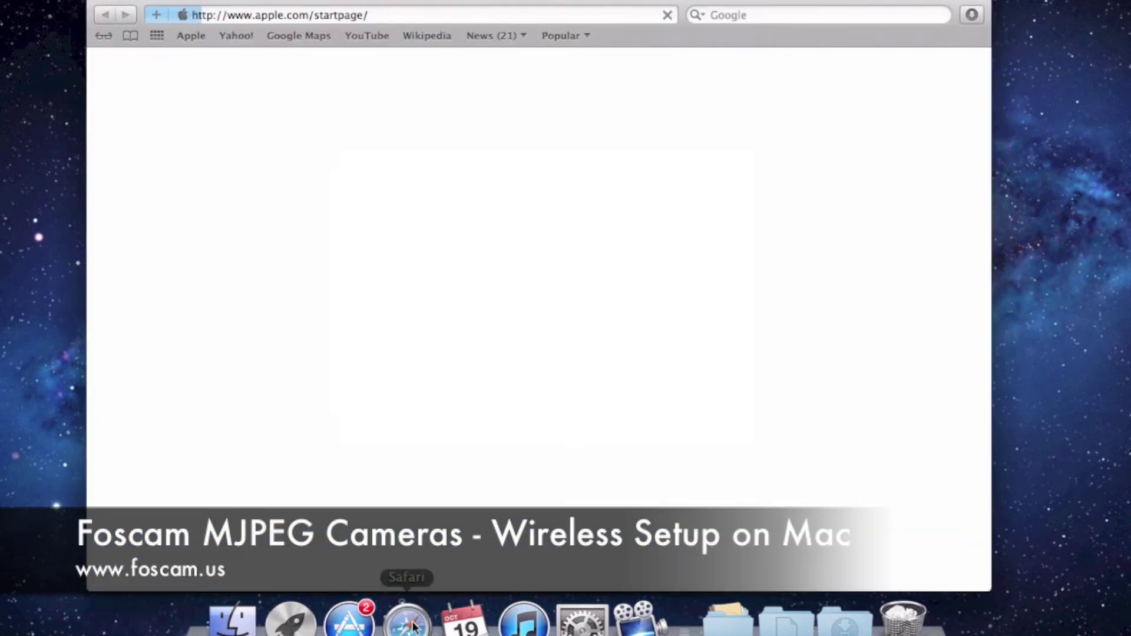
drag(369, 15, 196, 16)
right_click(209, 15)
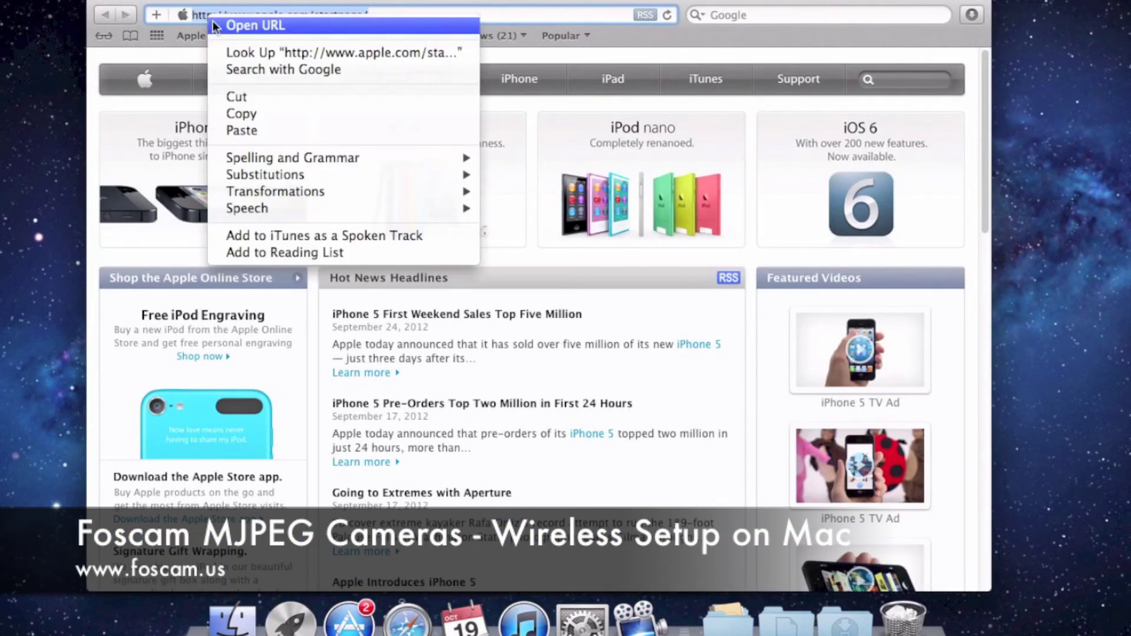
click(241, 129)
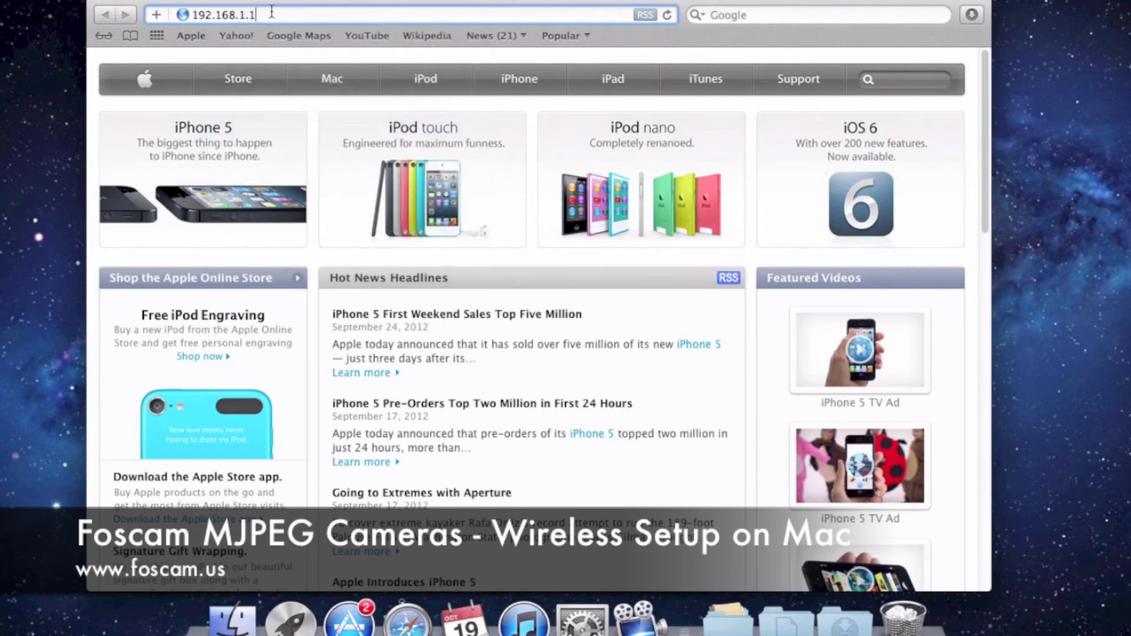
key(Return)
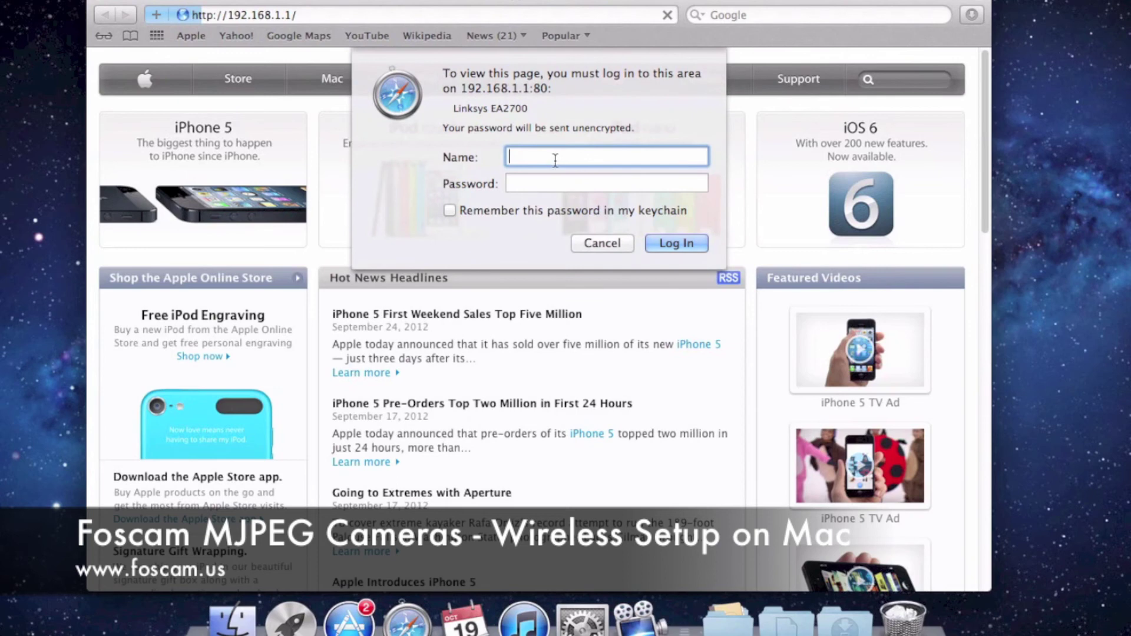
Log in to the Linksys EA2700 with the router's admin username and password
drag(453, 110, 535, 113)
click(538, 110)
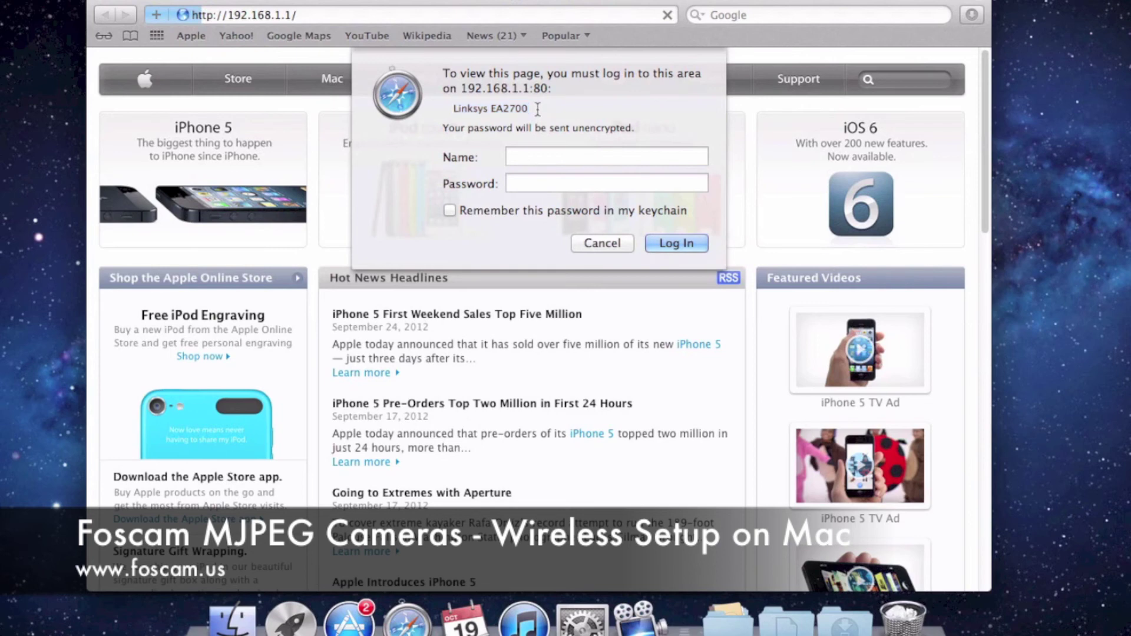
click(537, 157)
click(540, 185)
click(540, 157)
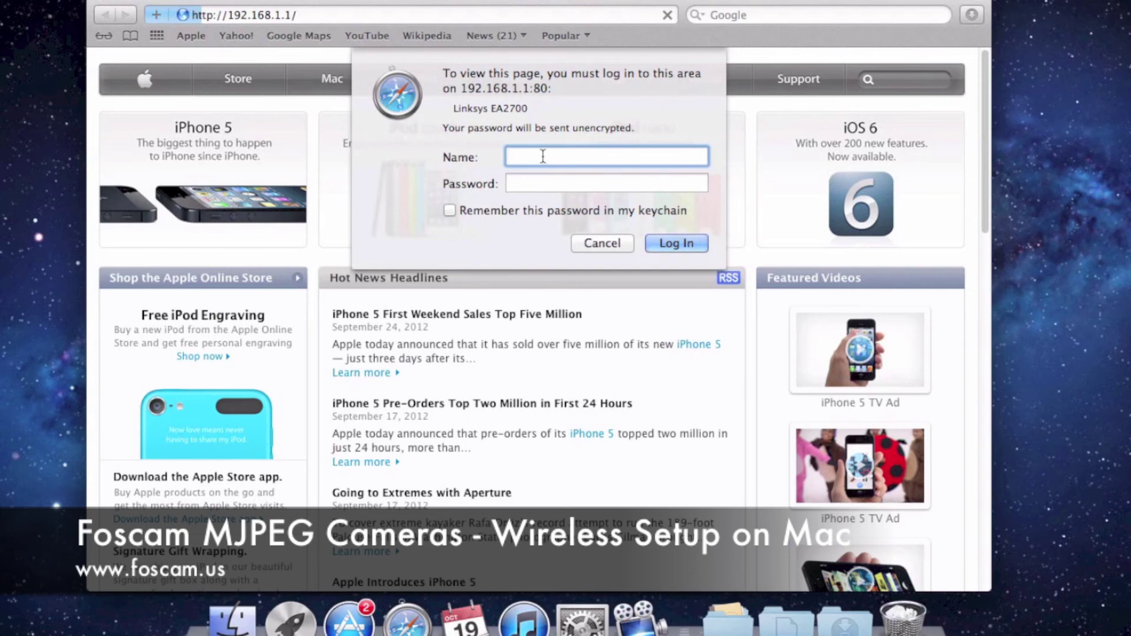
text(admin)
key(Tab)
text(•••)
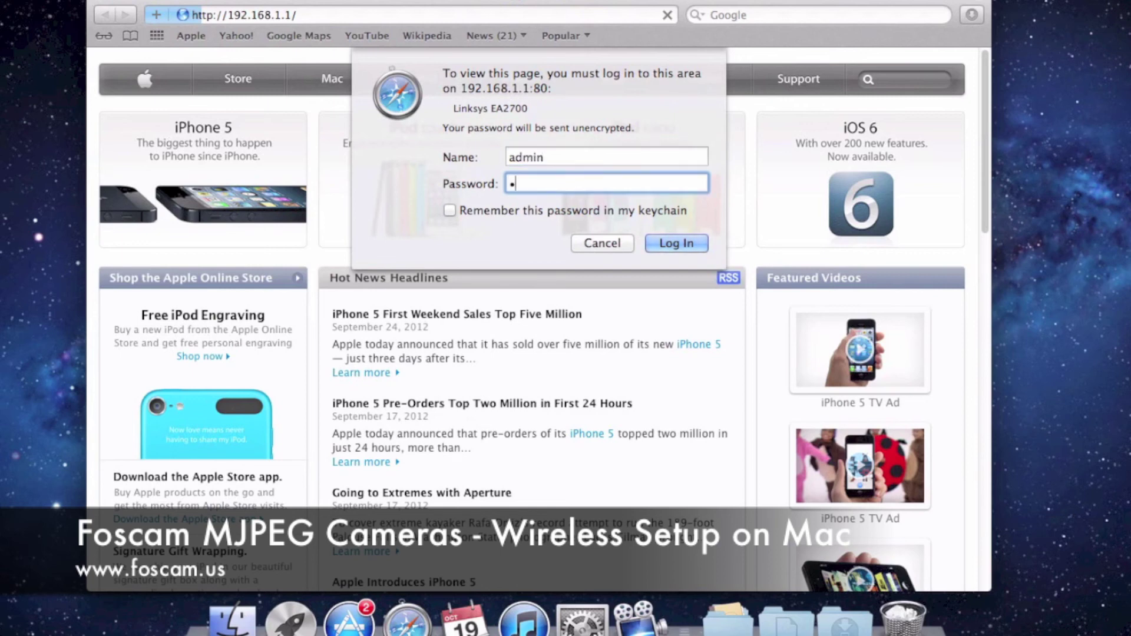
text(••)
key(Return)
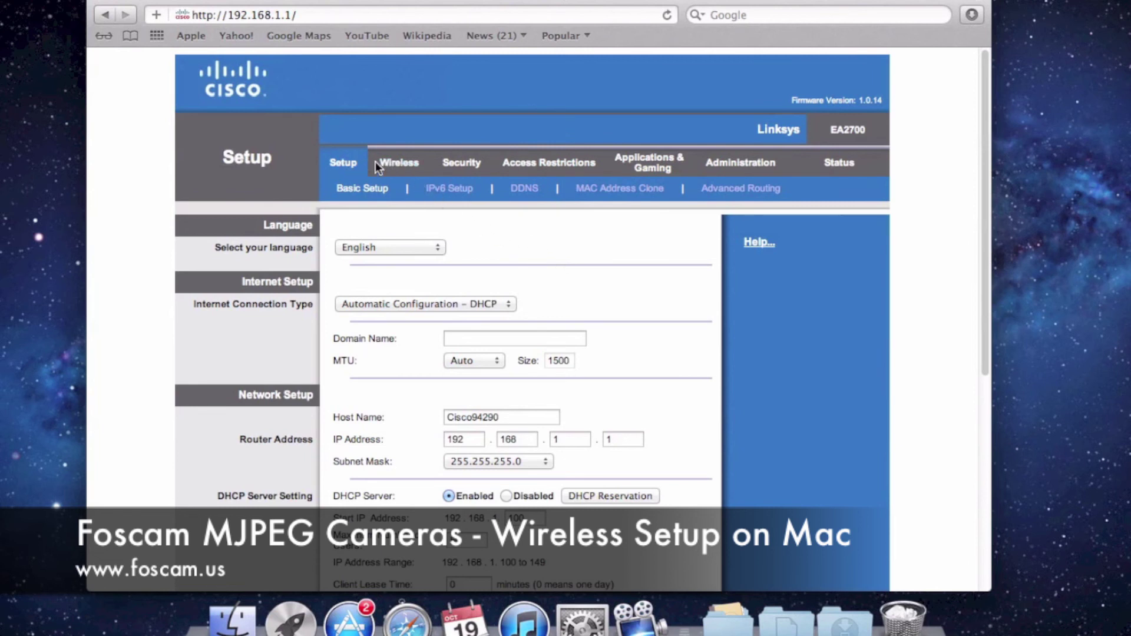
Open Wireless Settings and confirm SSID Camdemo with WPA2 Personal security mode
click(405, 169)
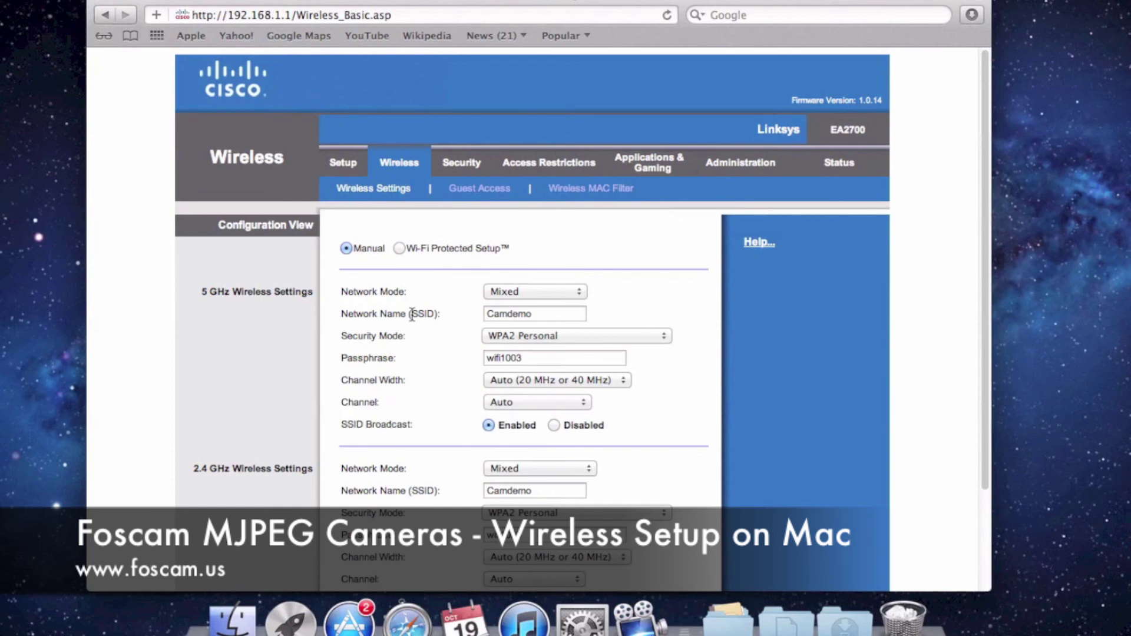
drag(412, 313, 541, 314)
click(436, 318)
click(541, 314)
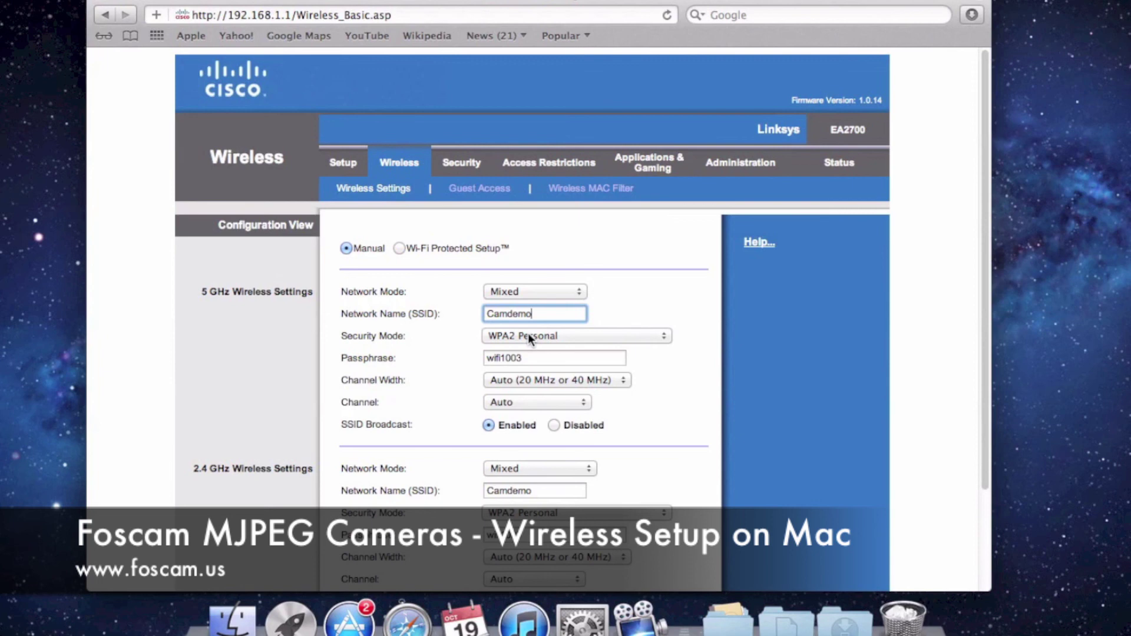
click(527, 336)
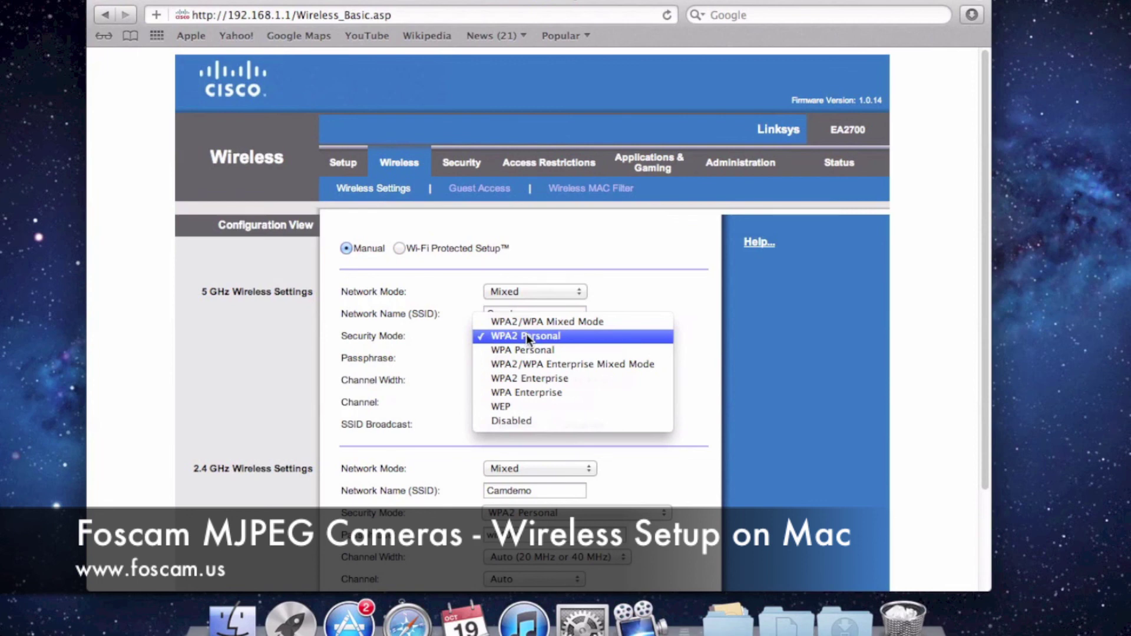
click(526, 336)
Highlight and inspect the current wireless passphrase value
drag(344, 358, 395, 361)
click(399, 361)
drag(526, 357, 482, 360)
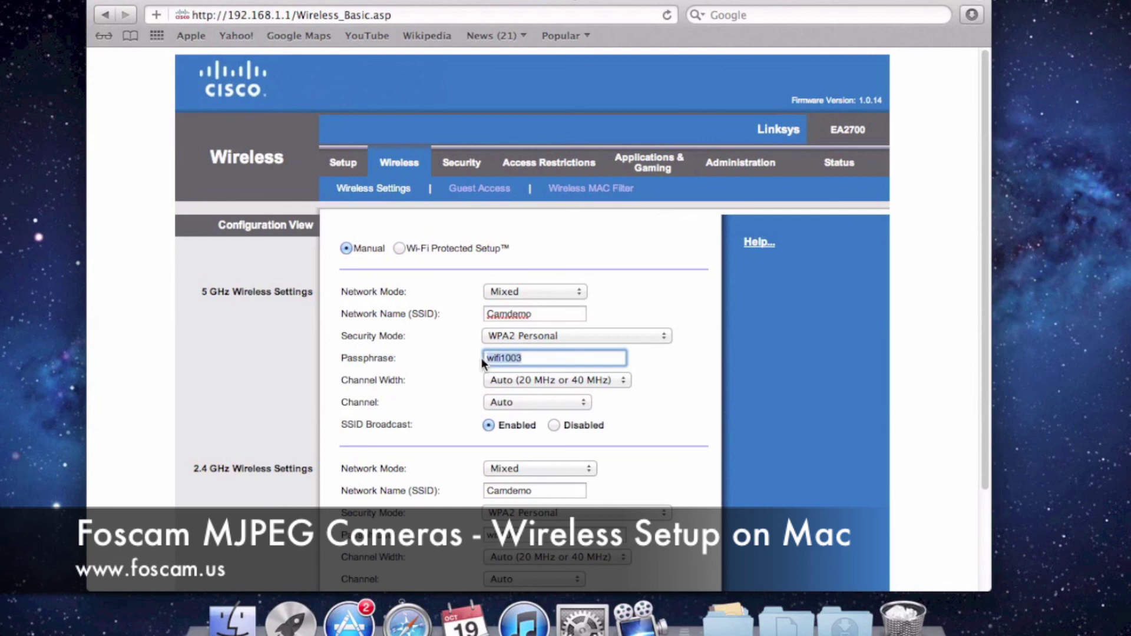
click(487, 361)
mouse_move(487, 360)
mouse_down()
mouse_move(522, 357)
mouse_move(485, 359)
mouse_up()
click(527, 358)
key(Left)
Select the router address 192.168.1.1, the Camdemo network name and the passphrase again
drag(225, 12, 291, 14)
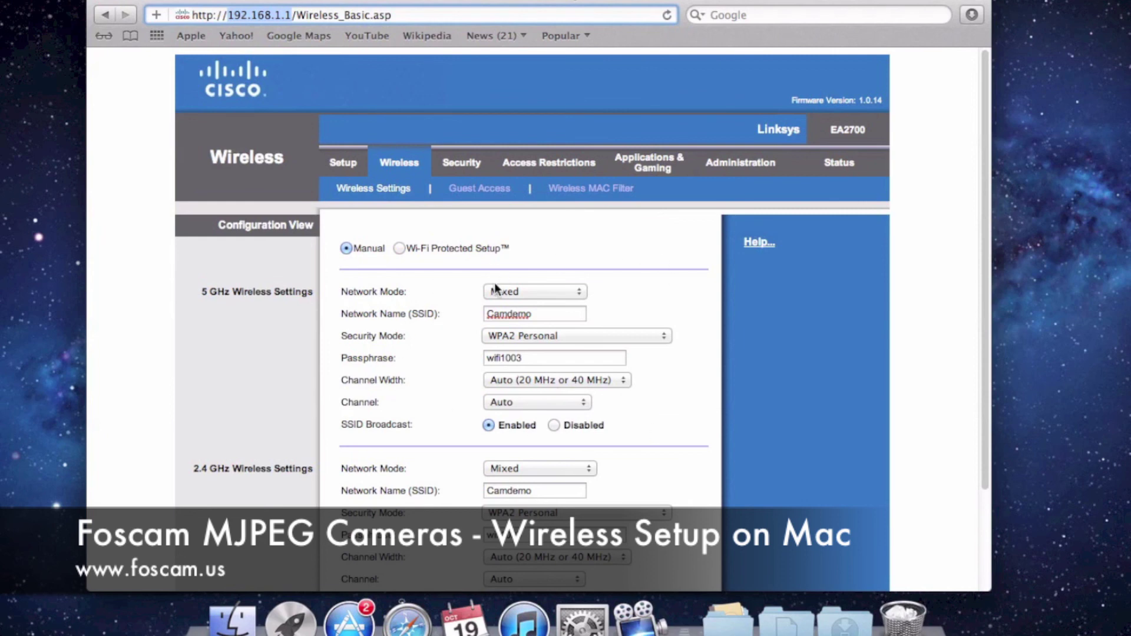
double_click(524, 313)
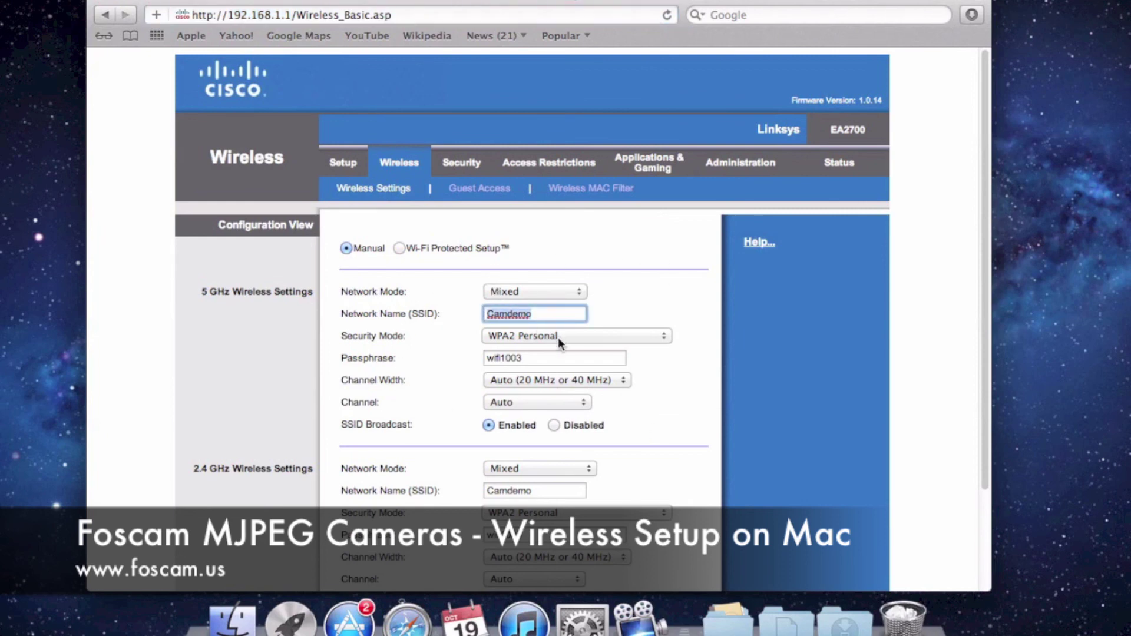
double_click(540, 355)
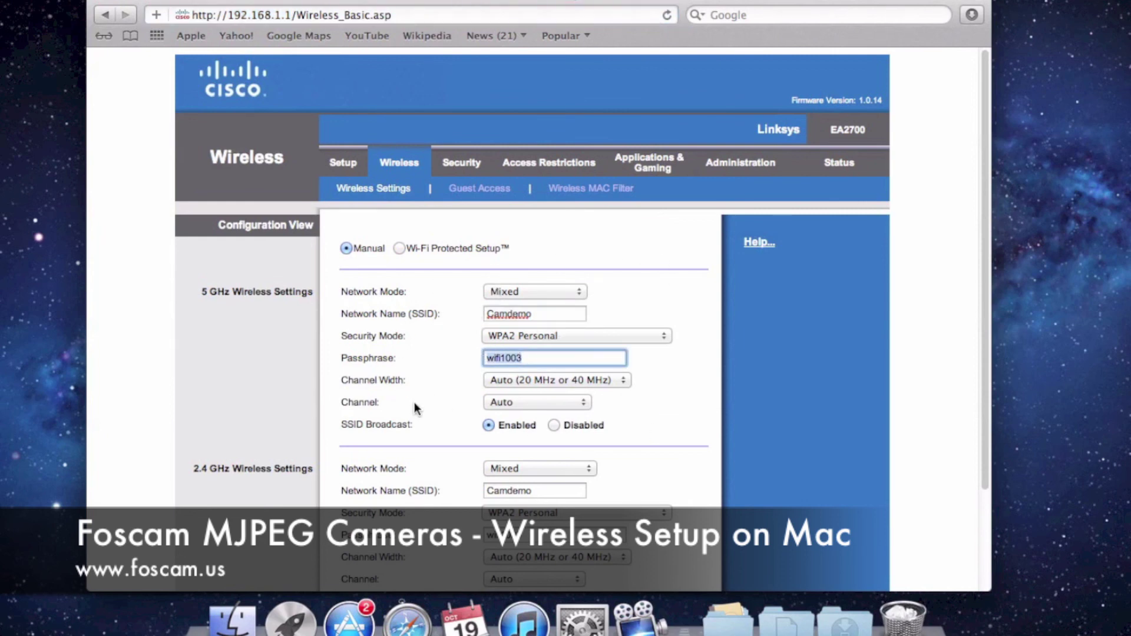
click(412, 458)
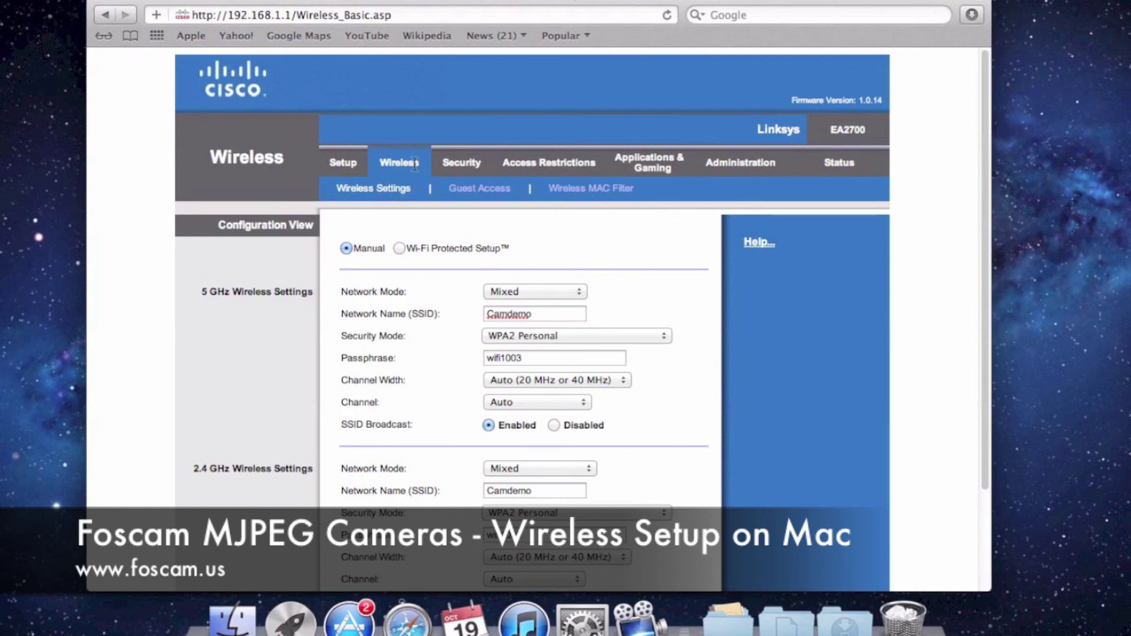
View Single Port Forwarding rules such as Kitchen Cam on port 8090, then close Safari
click(655, 172)
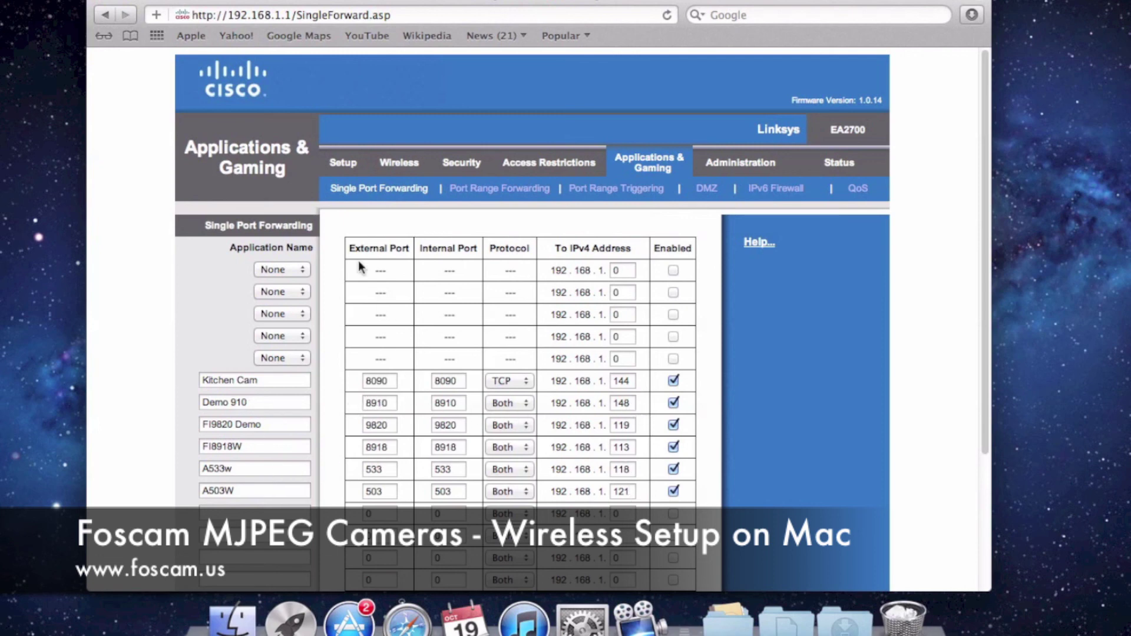
click(99, 1)
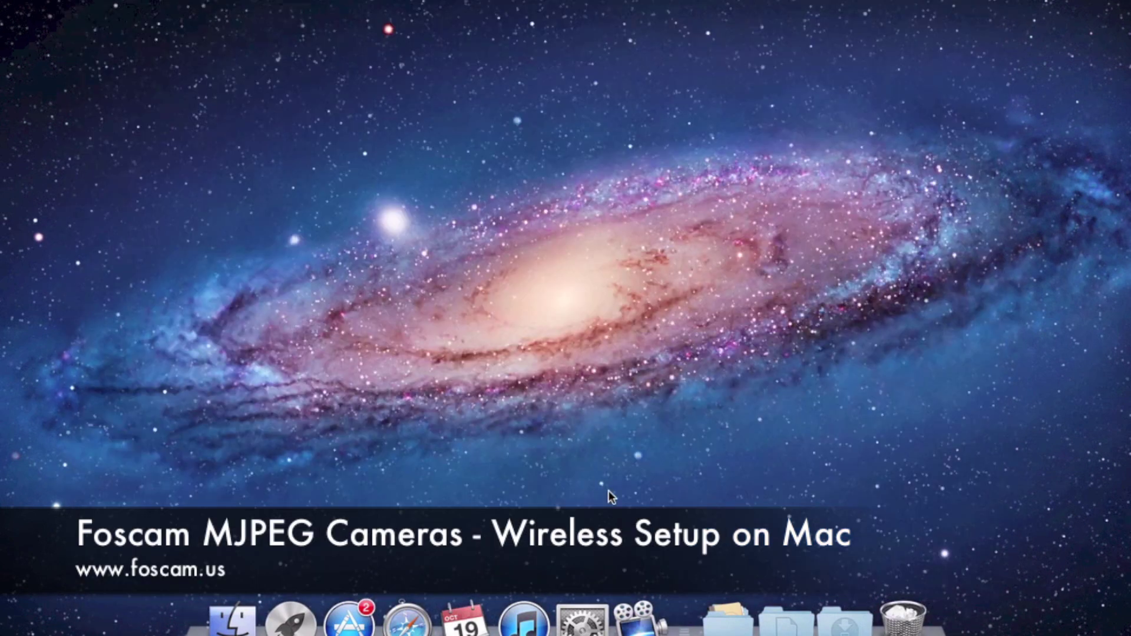
Launch AirPort Utility from the Utilities folder in the Dock's Applications stack
click(728, 621)
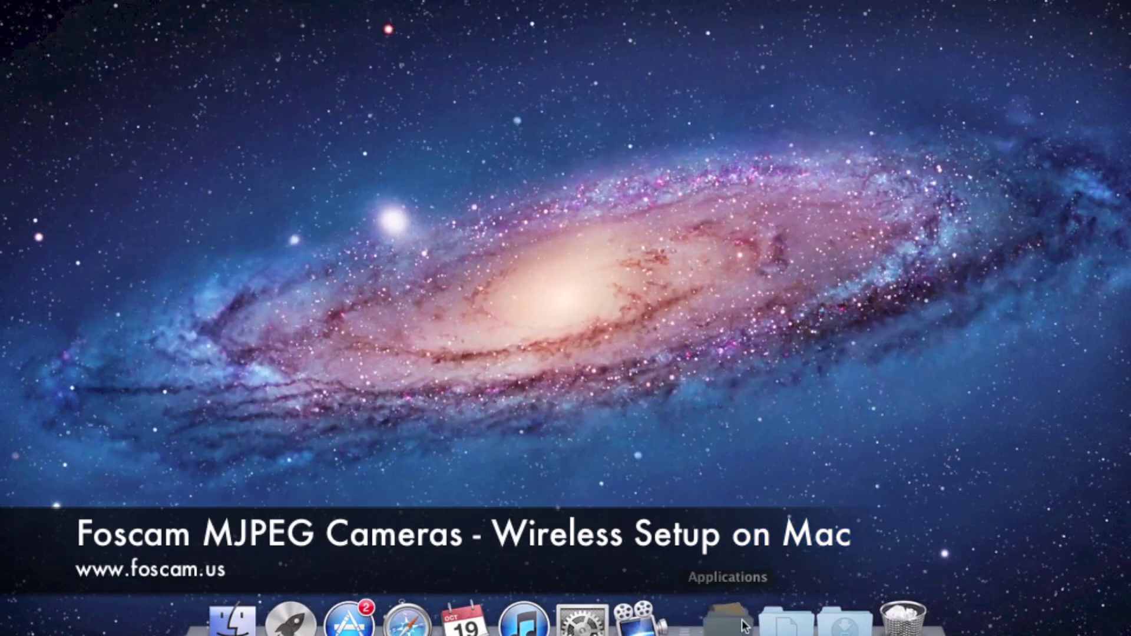
scroll(689, 495, down, 10)
click(605, 486)
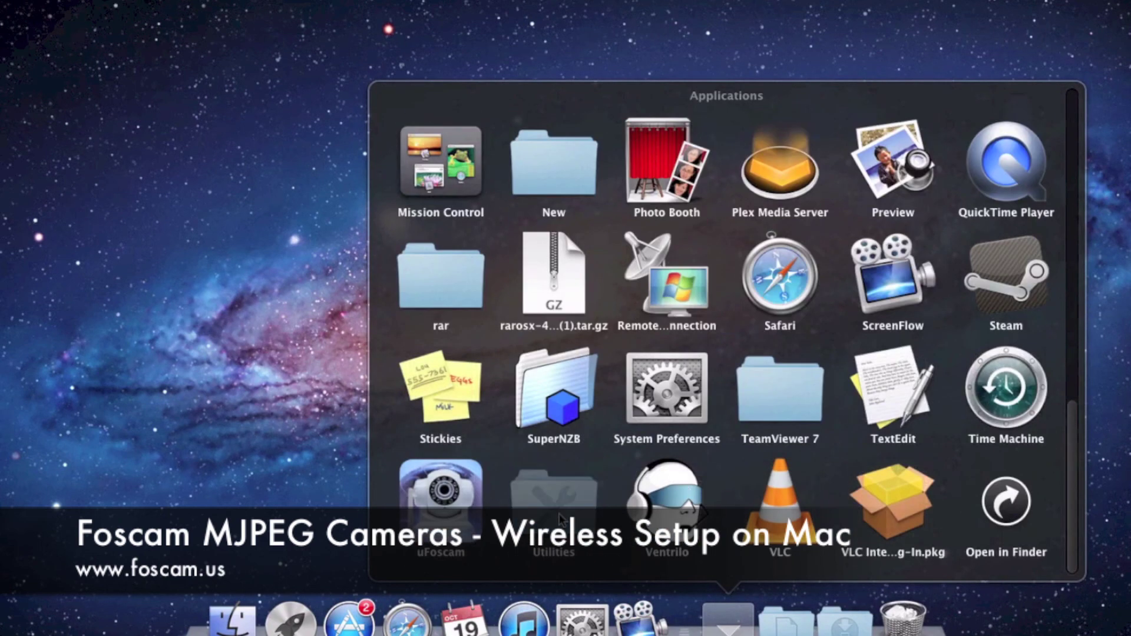
click(1003, 185)
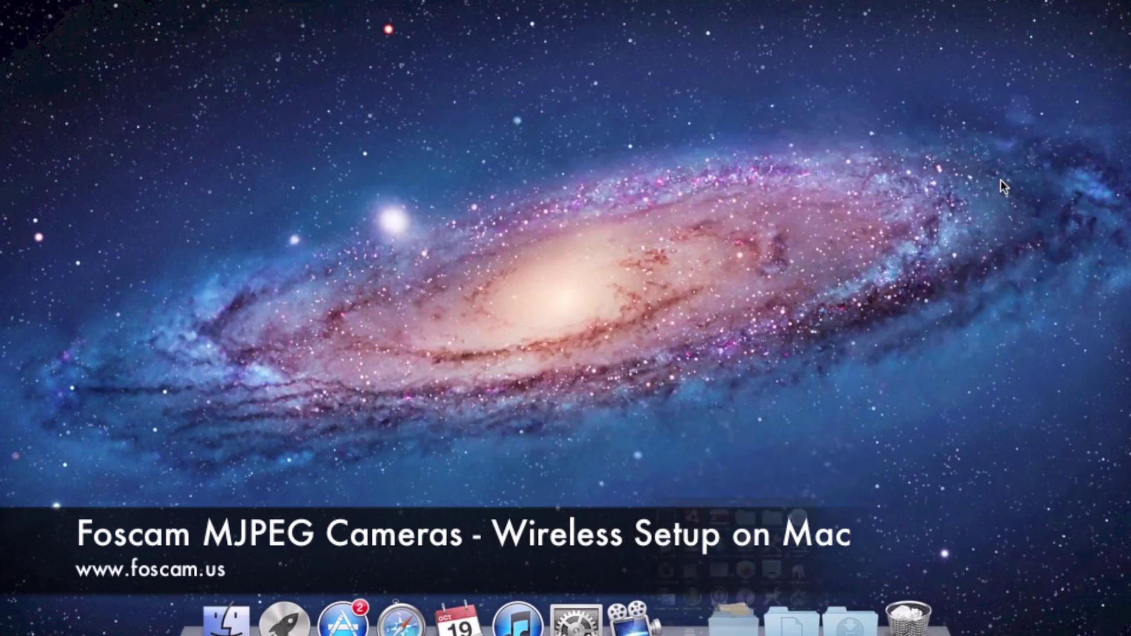